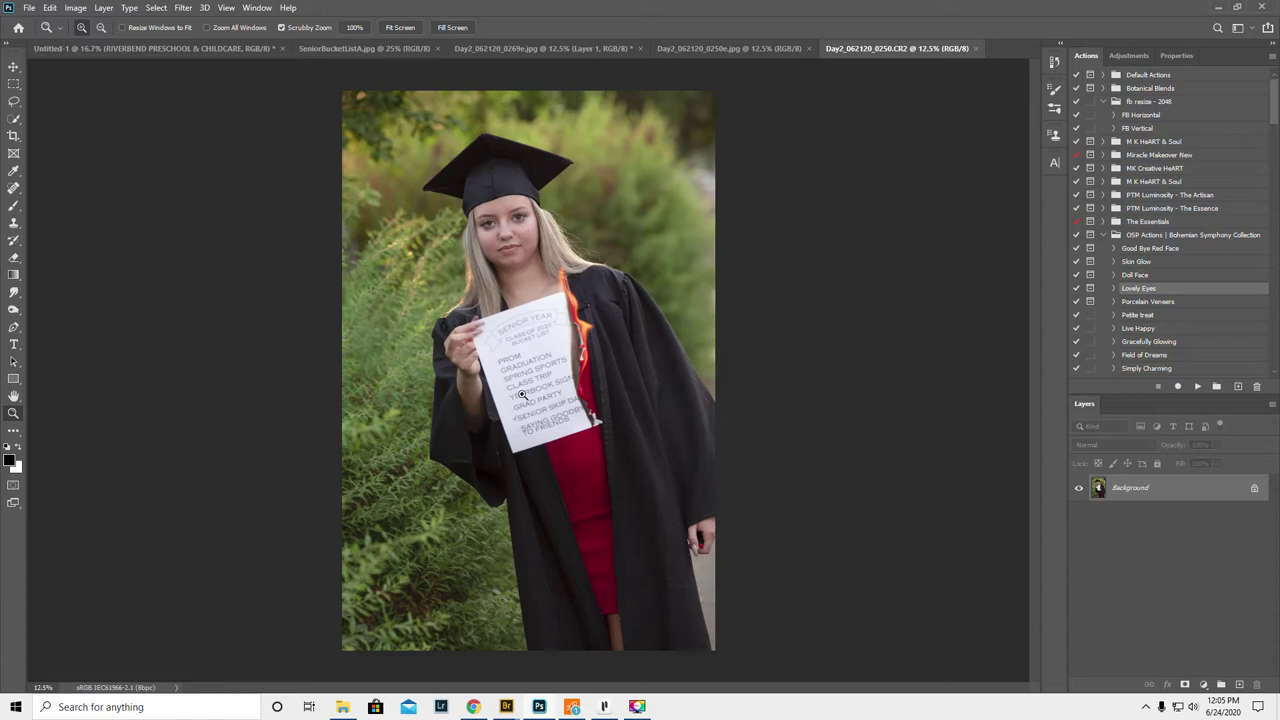
Zoom in on the held paper, zoom back out, and compare the 0250e.jpg and CR2 photos
click(537, 376)
click(537, 376)
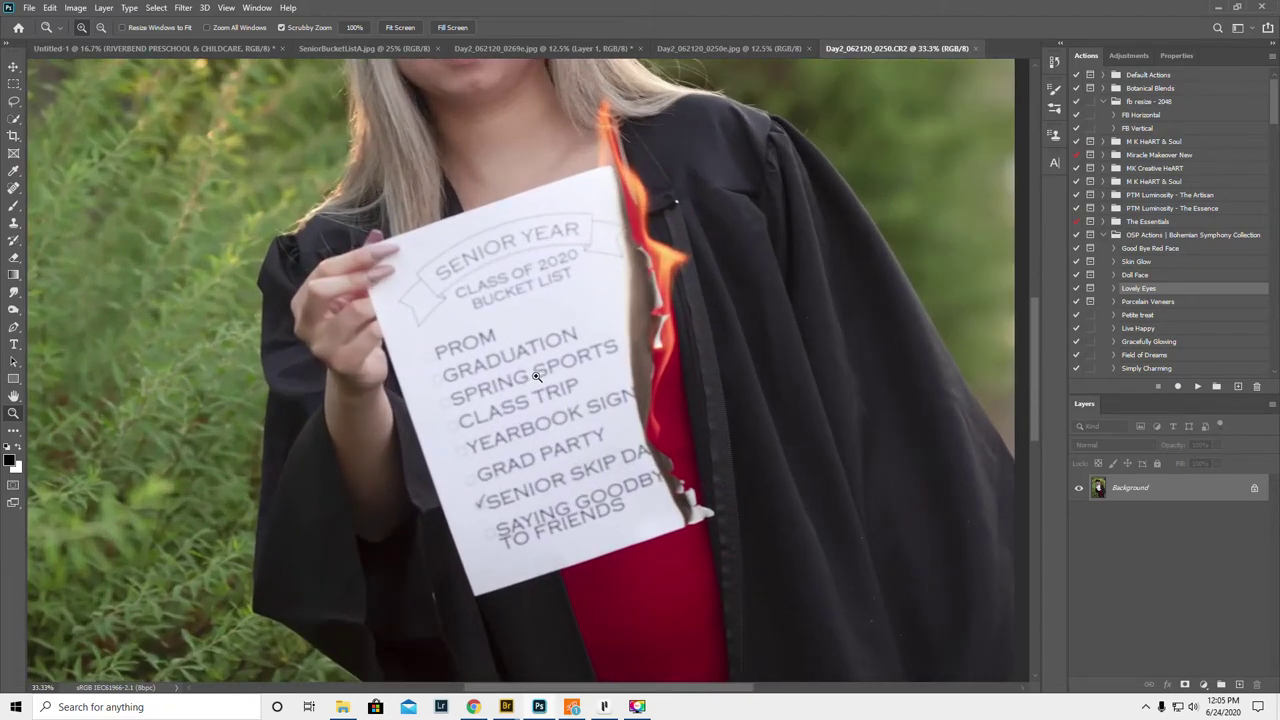
scroll(540, 376, up, 5)
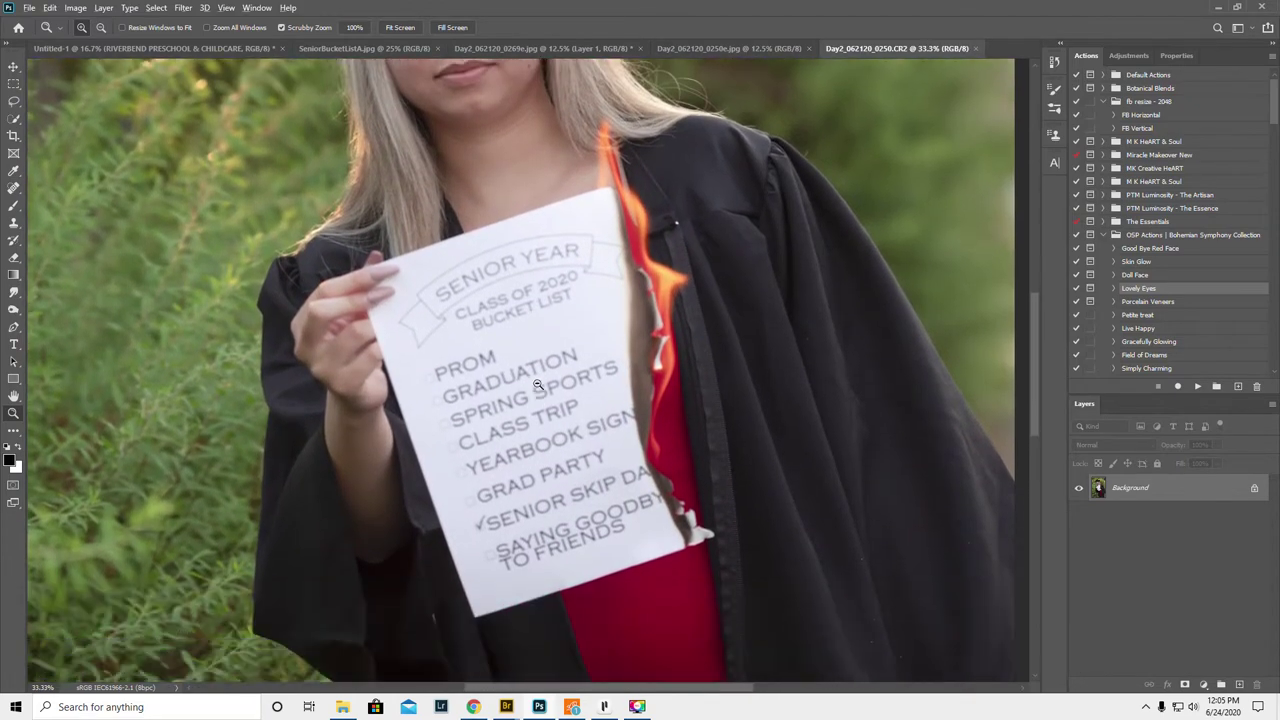
alt+click(537, 384)
alt+click(536, 386)
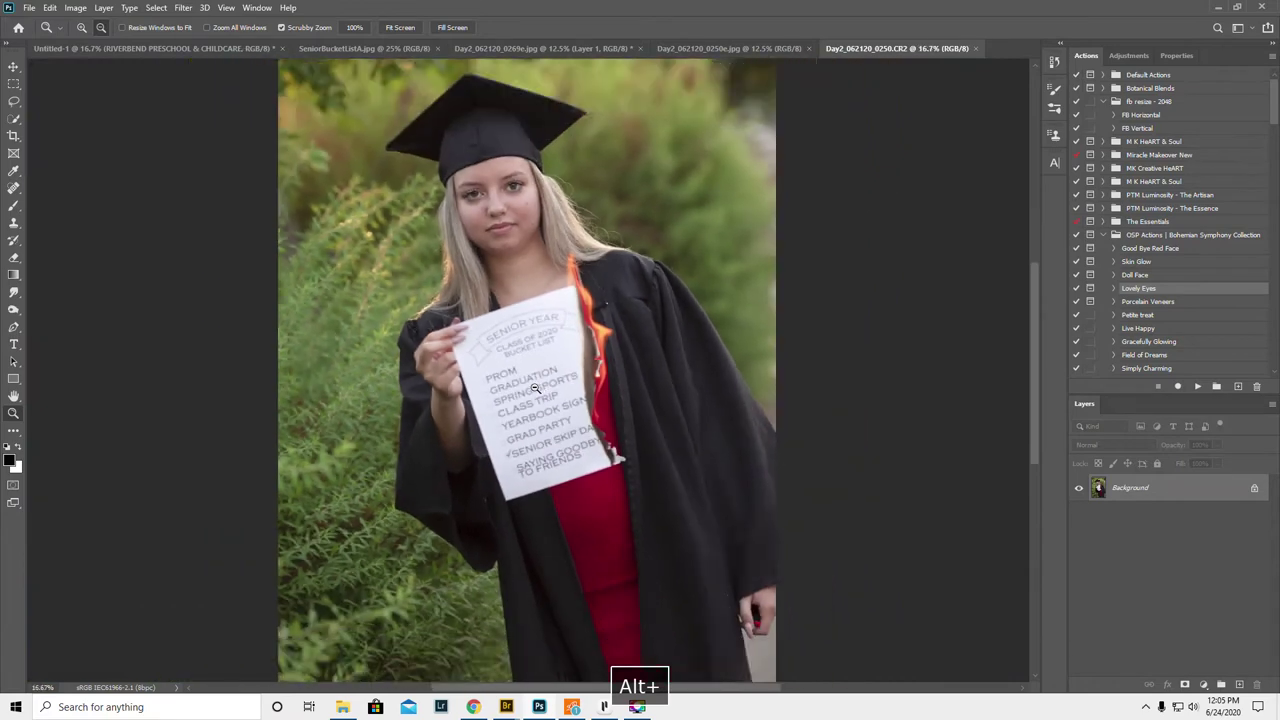
alt+click(536, 388)
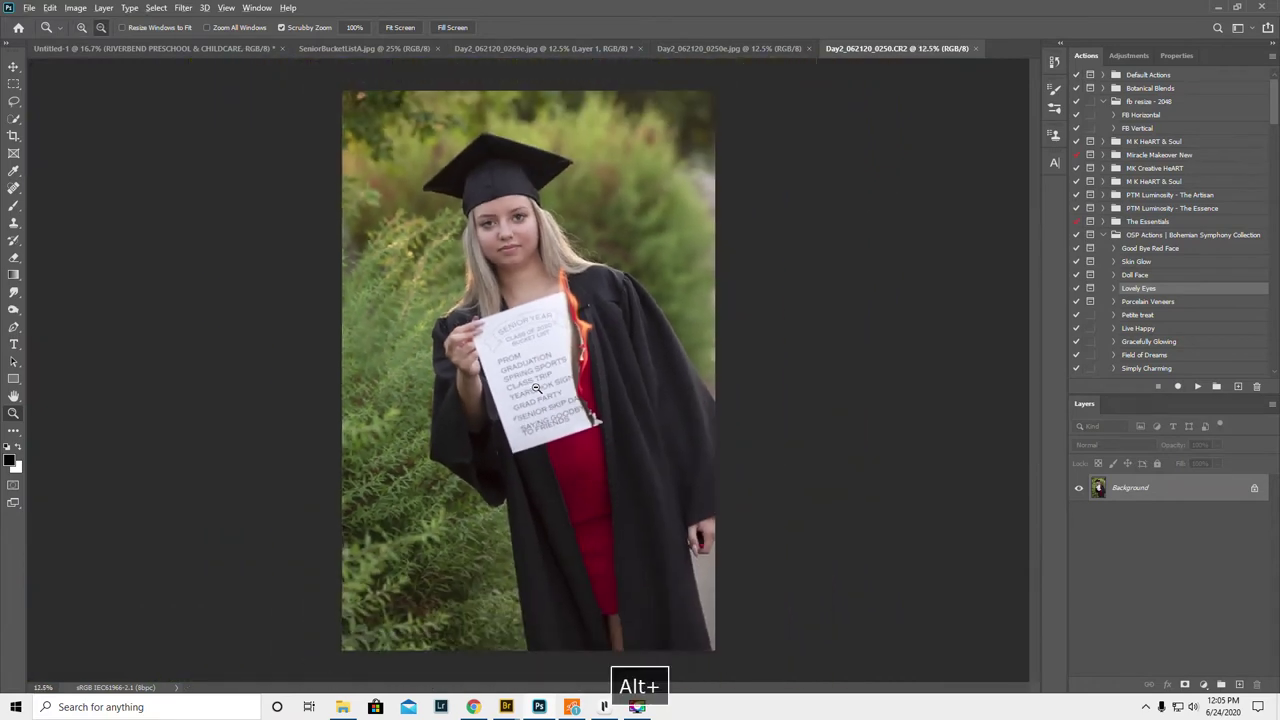
alt+click(536, 388)
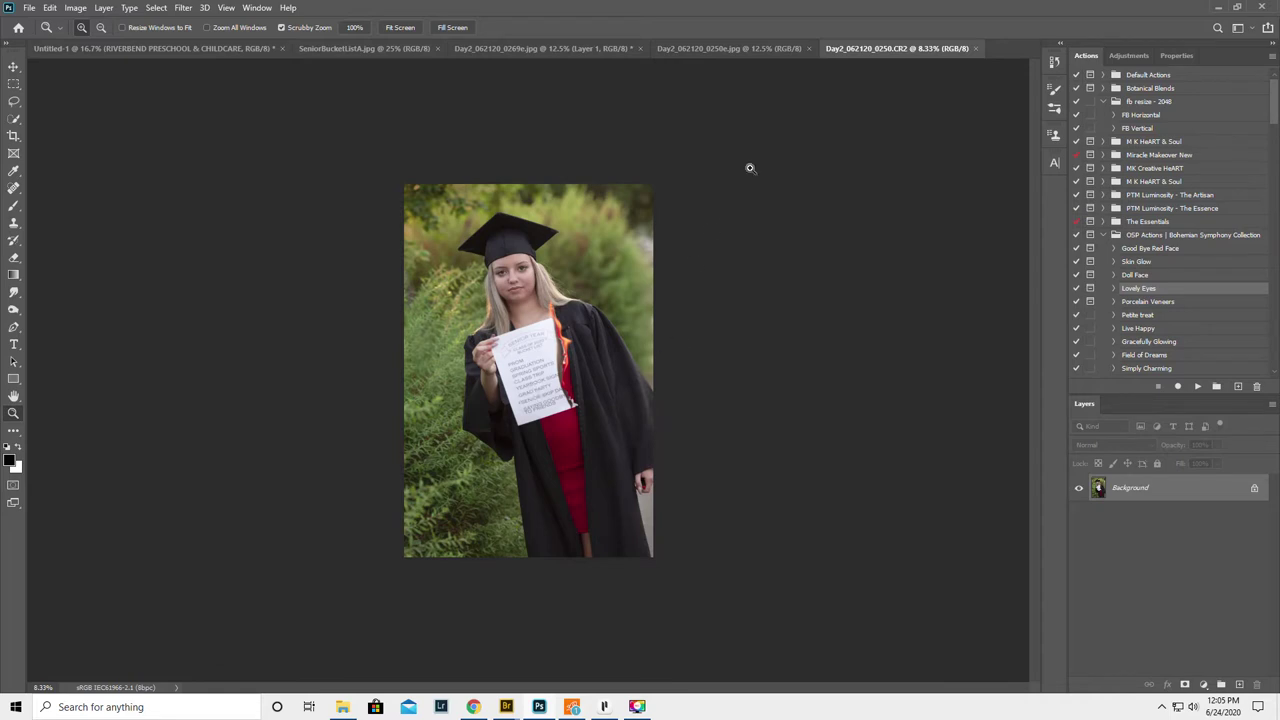
click(718, 48)
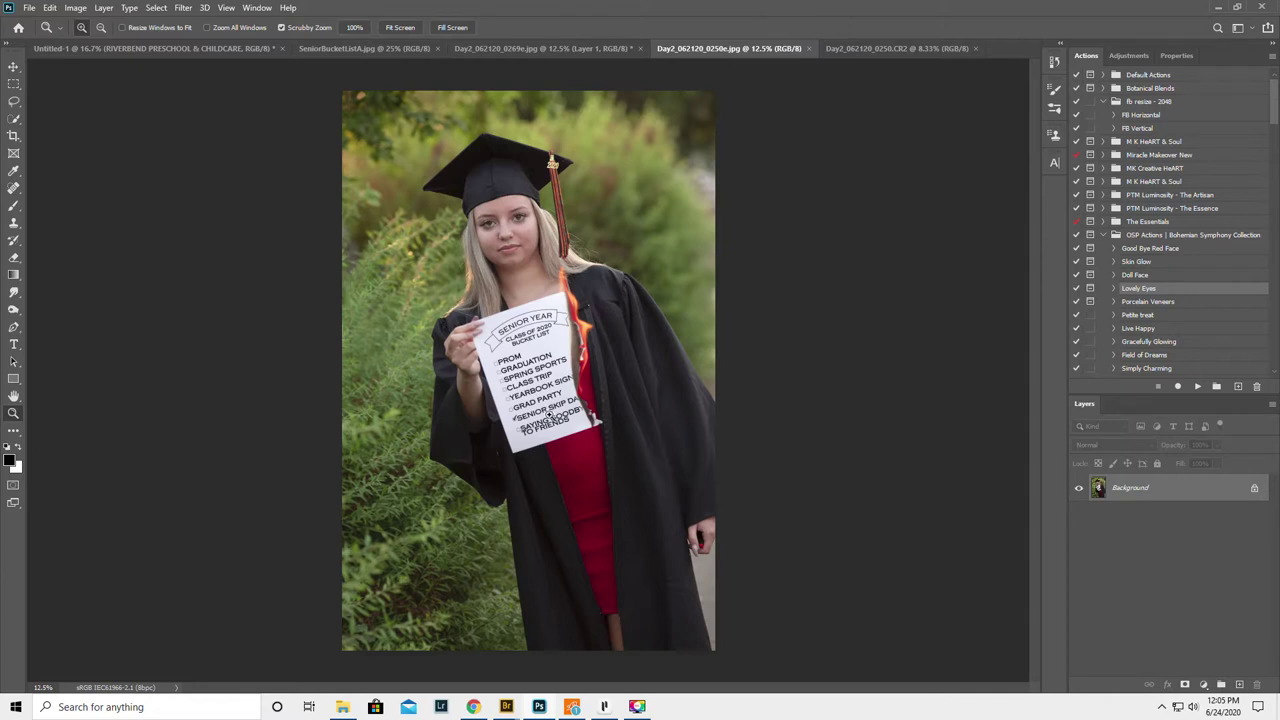
click(879, 49)
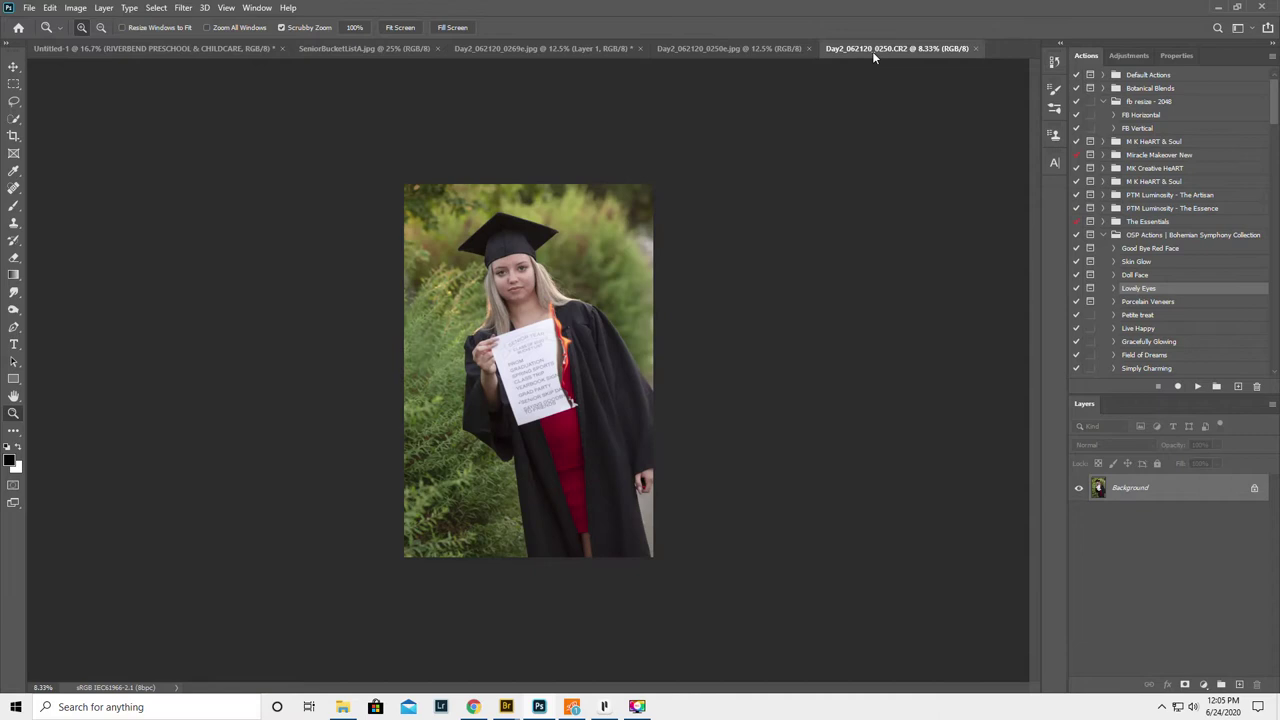
Select the whole SeniorBucketListA page and define it as a brush preset
click(362, 49)
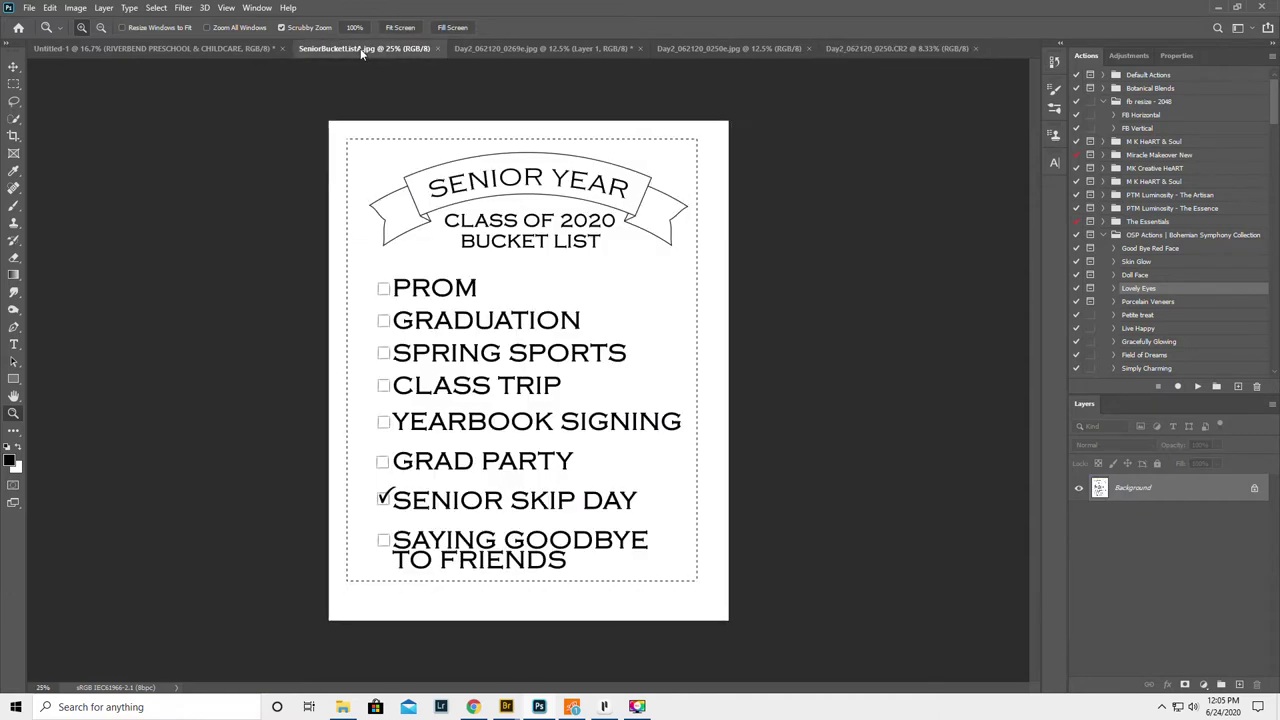
click(13, 86)
click(437, 215)
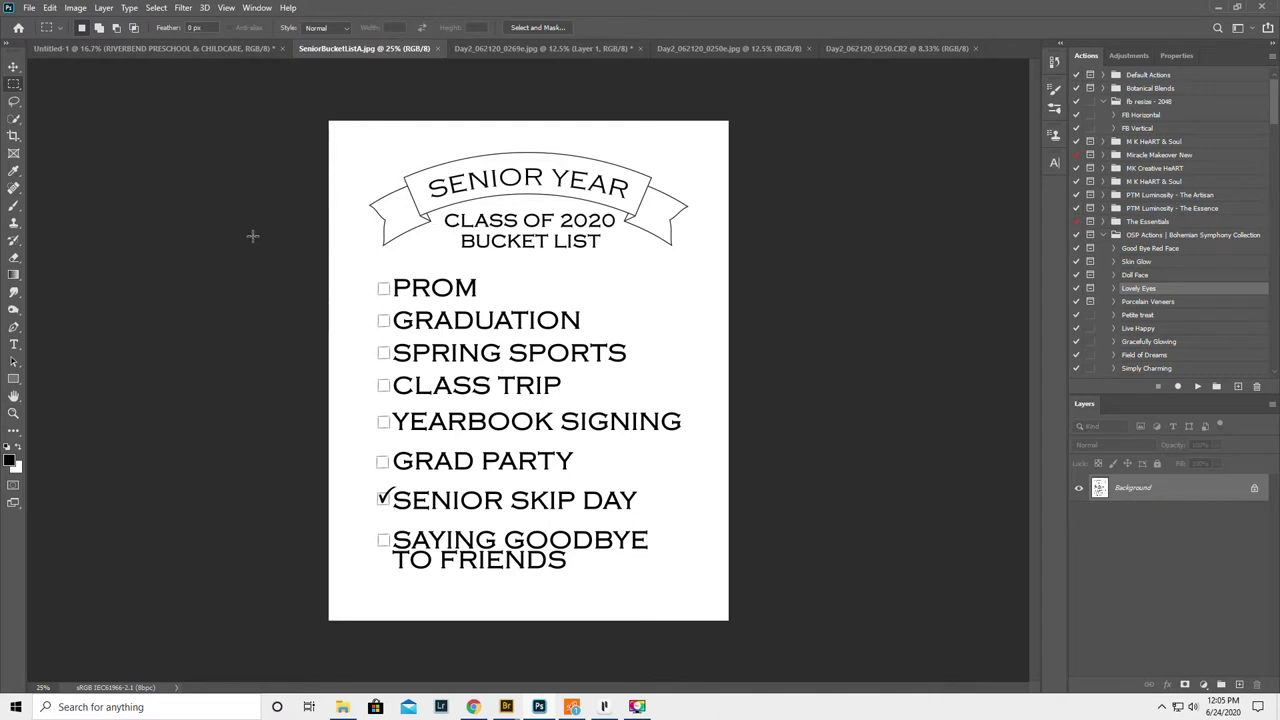
drag(338, 131, 706, 603)
click(50, 8)
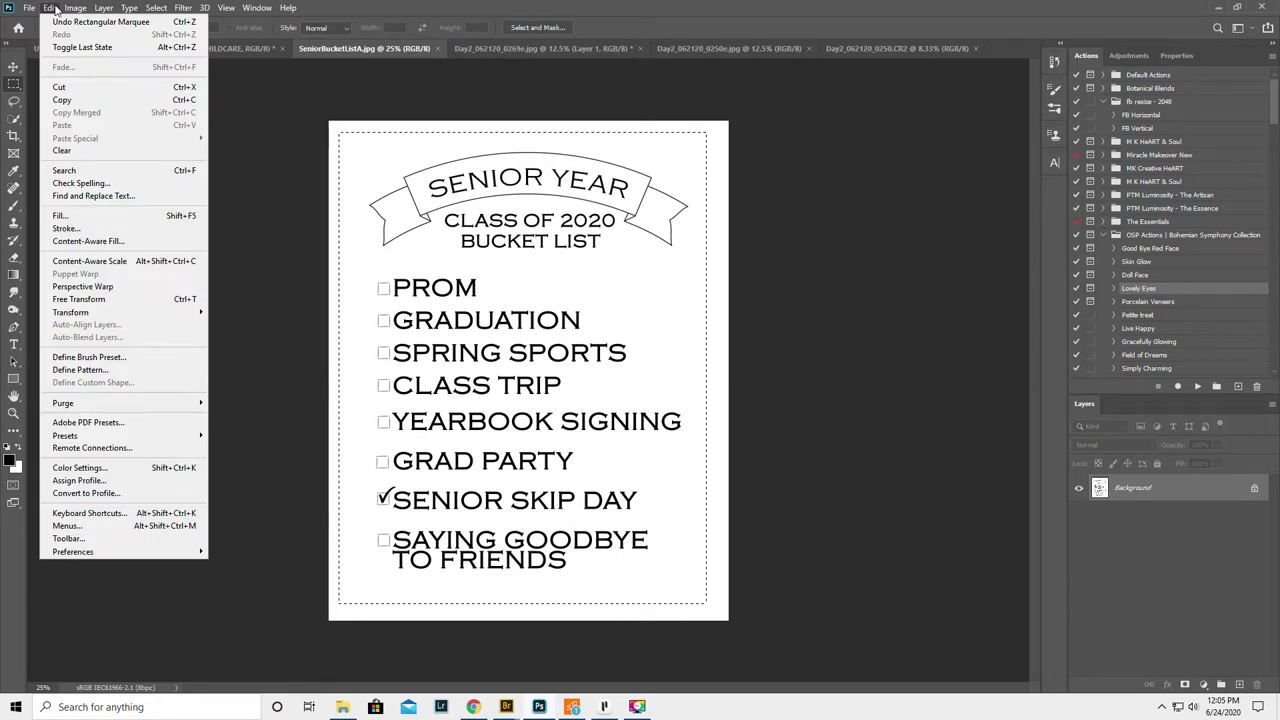
click(89, 357)
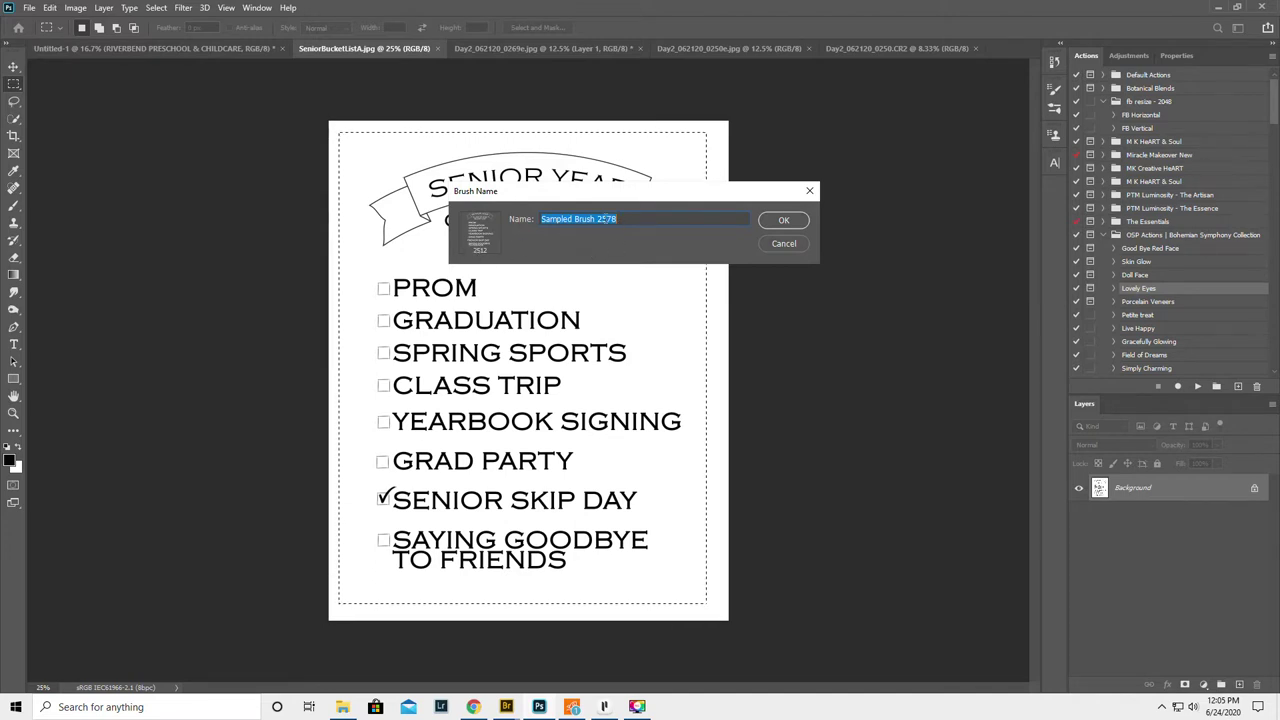
click(788, 242)
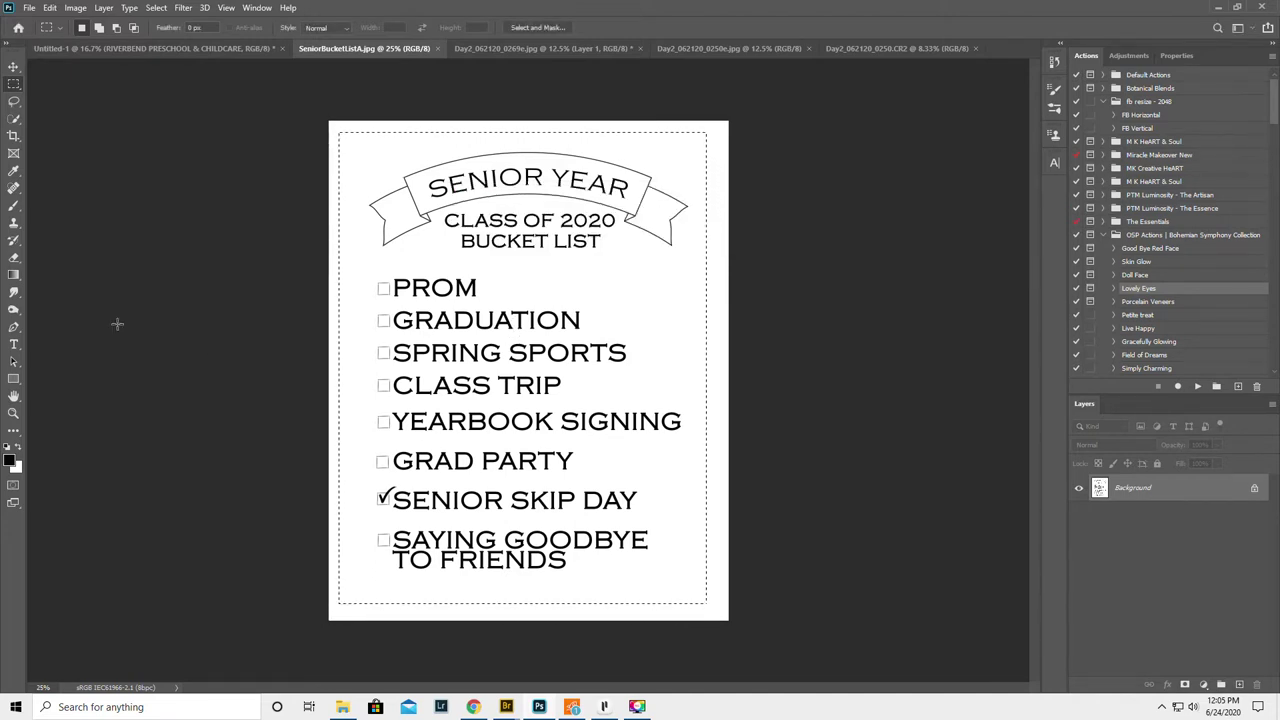
Load the sampled 2512 px bucket-list brush with the Brush tool
click(14, 206)
right_click(539, 321)
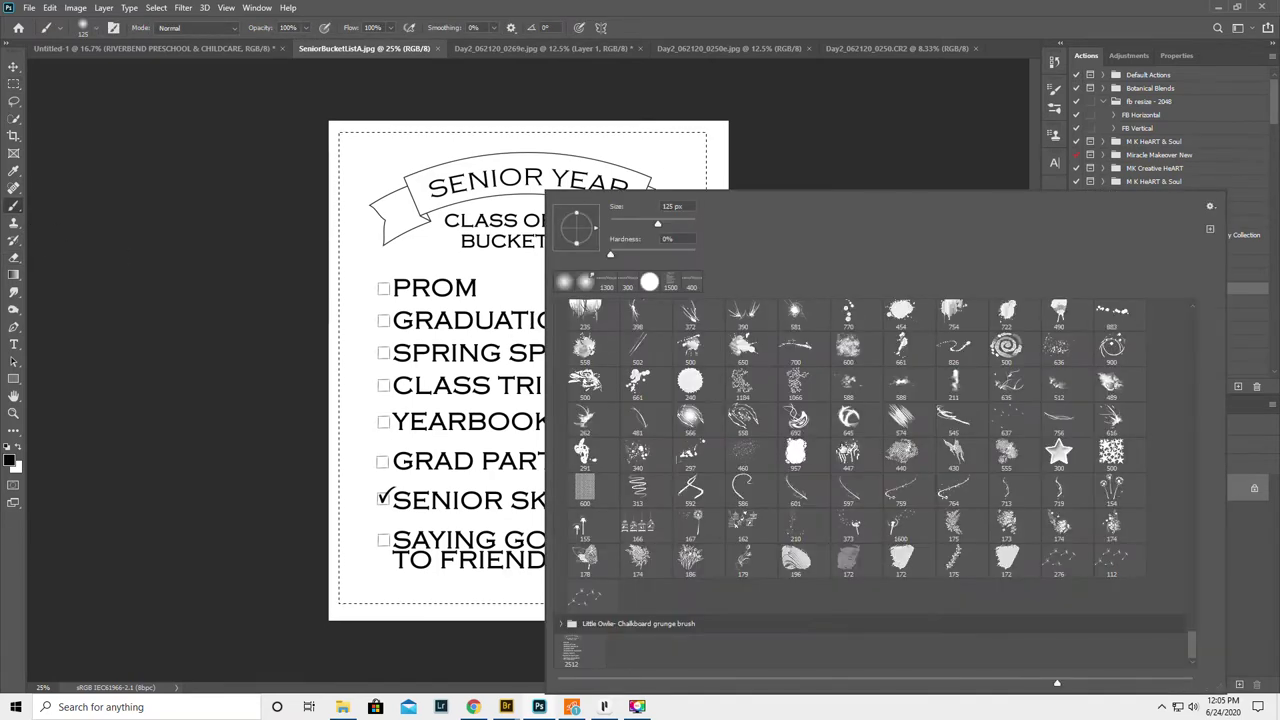
click(581, 653)
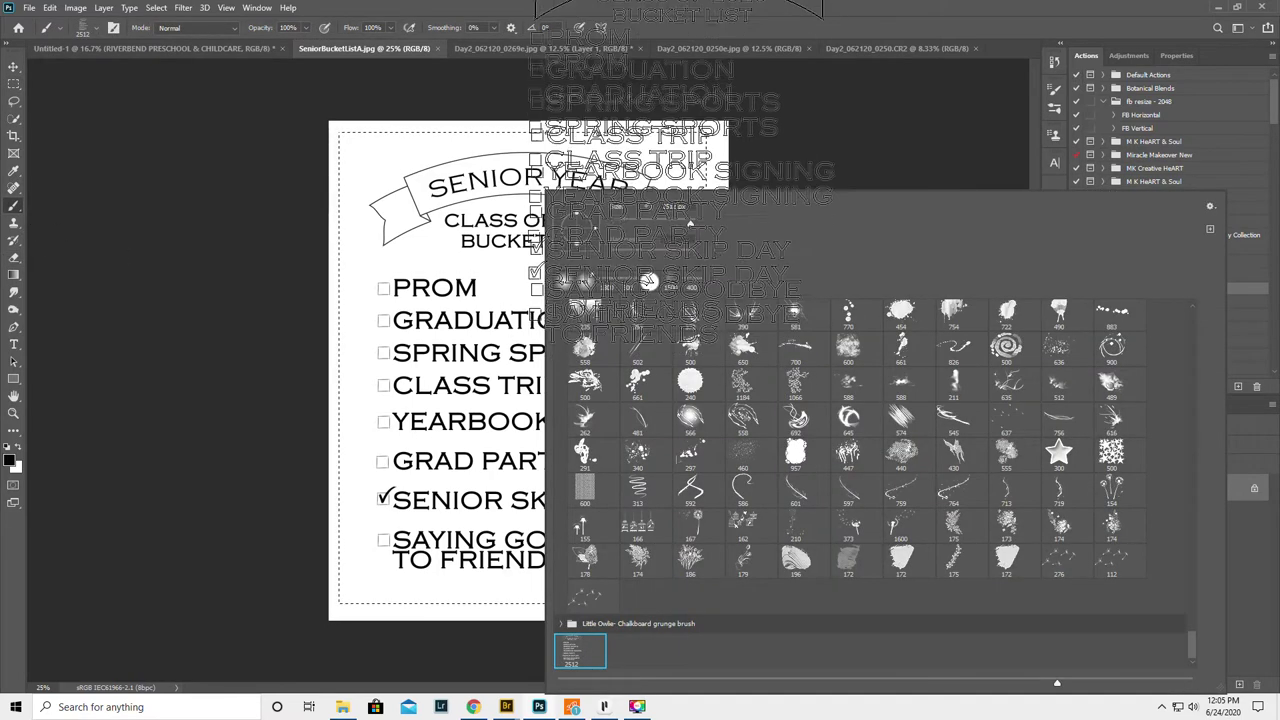
key(Return)
Test-stamp the brush across the list page, then add a new Layer 1 on the CR2 photo
mouse_move(586, 251)
mouse_down()
mouse_move(598, 274)
mouse_move(515, 420)
mouse_move(443, 376)
mouse_move(590, 515)
mouse_move(670, 280)
mouse_move(885, 380)
mouse_up()
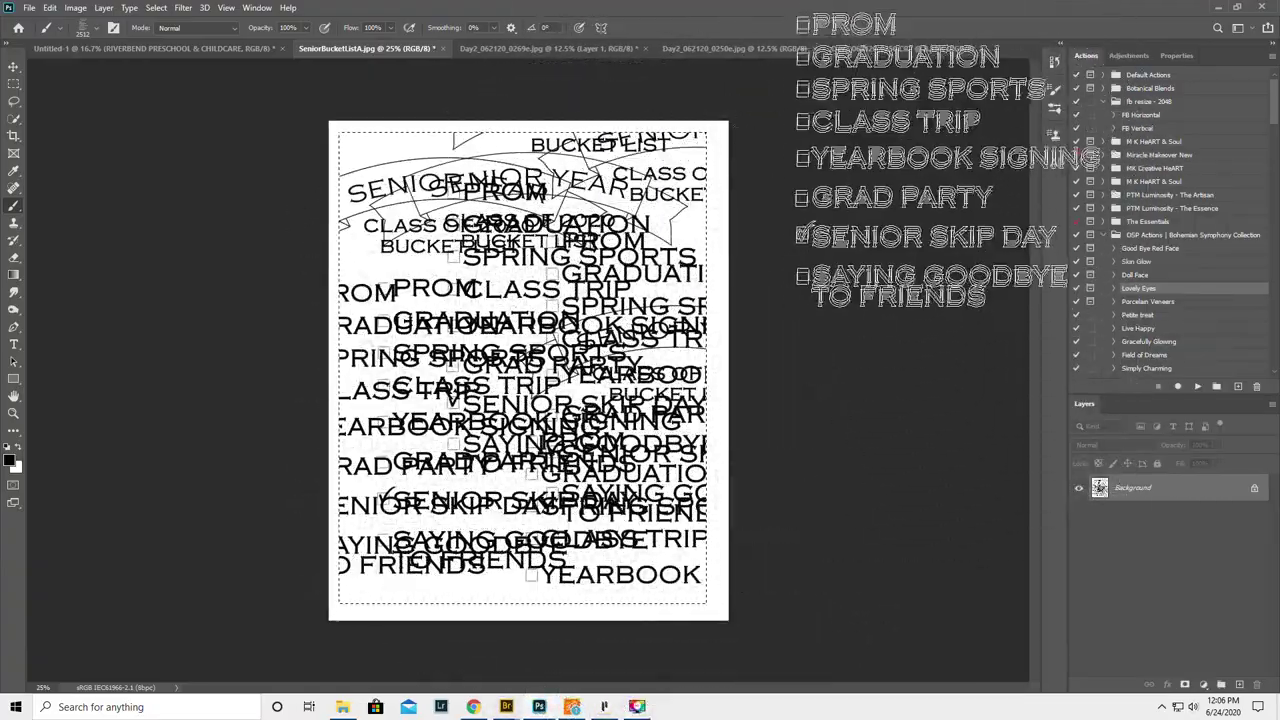
click(908, 52)
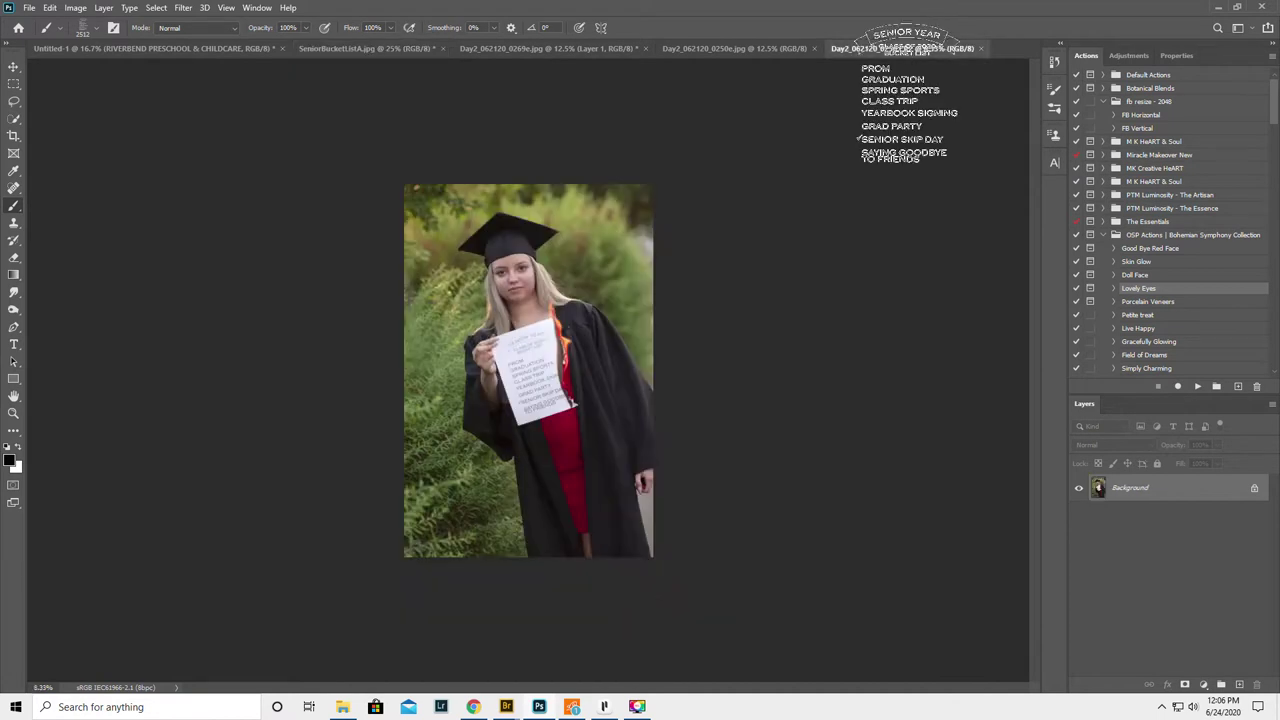
click(1240, 686)
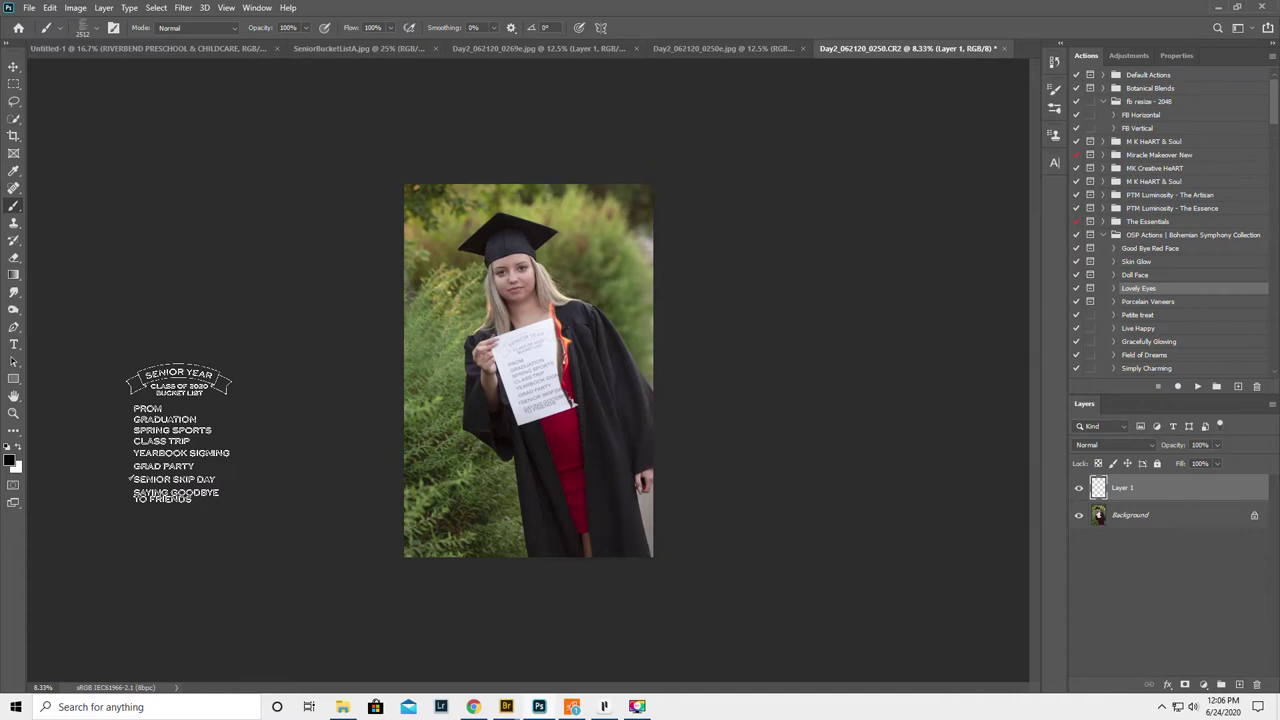
Zoom in on the held paper, shrink the brush to 1500 px, and stamp the list onto Layer 1
click(13, 413)
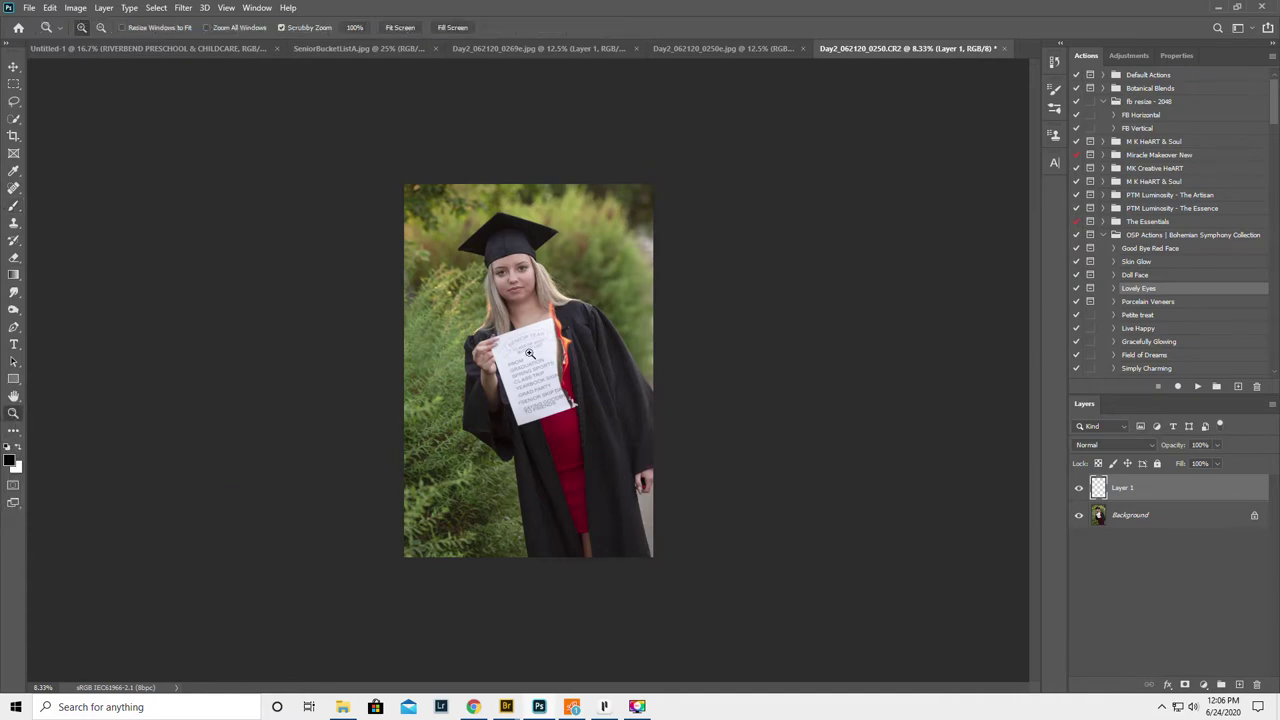
drag(530, 353, 541, 381)
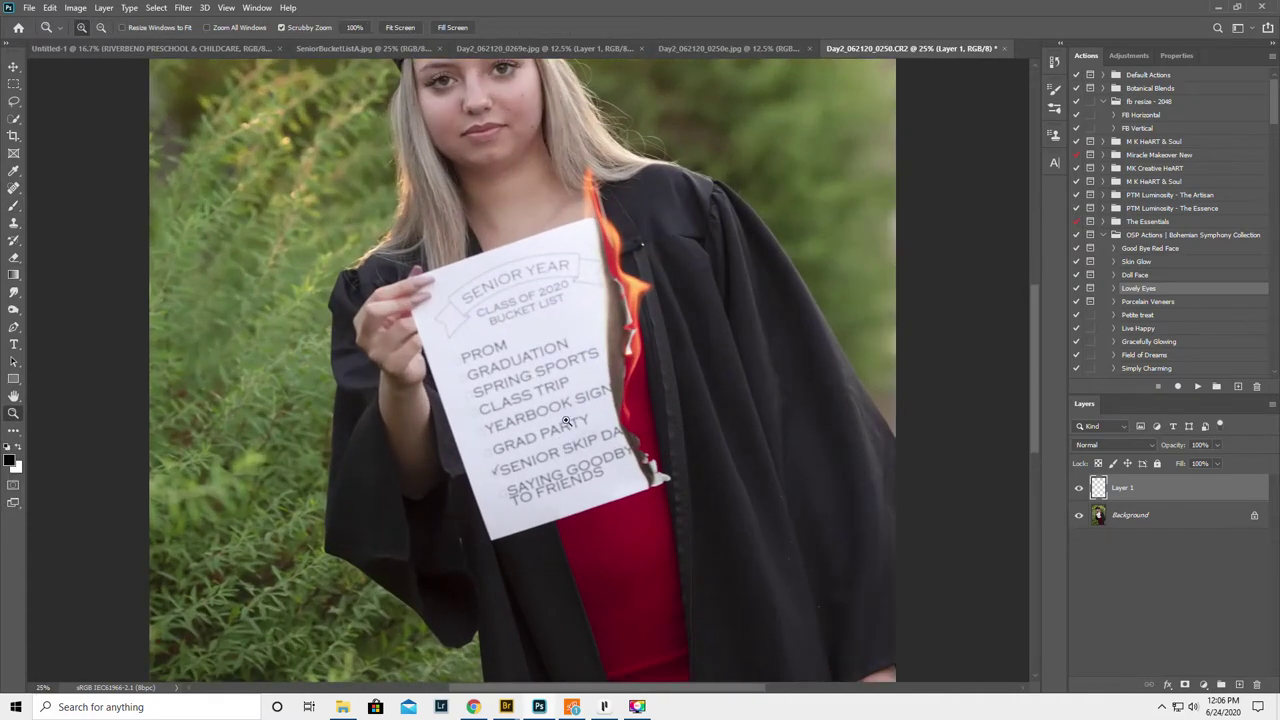
click(582, 374)
click(13, 204)
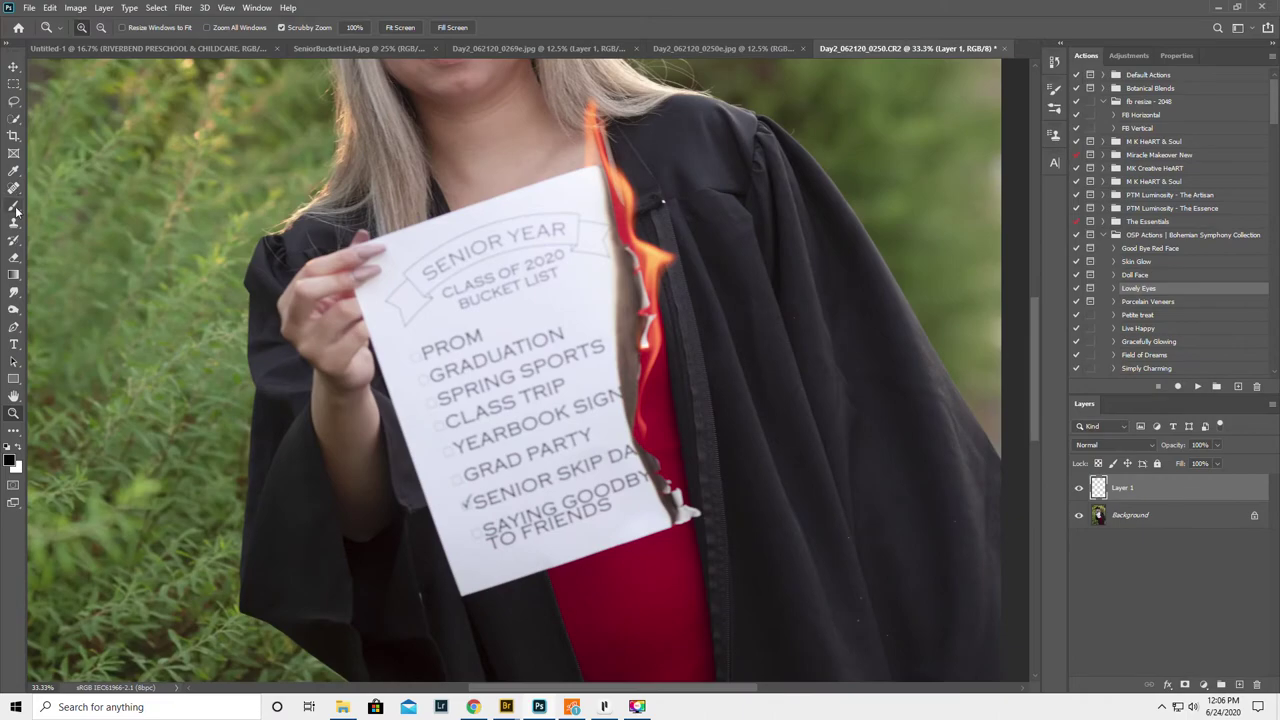
key(bracketleft)
key(bracketleft)
key(bracketleft)
key(bracketleft)
key(bracketleft)
key(bracketleft)
key(bracketleft)
key(bracketleft)
key(bracketleft)
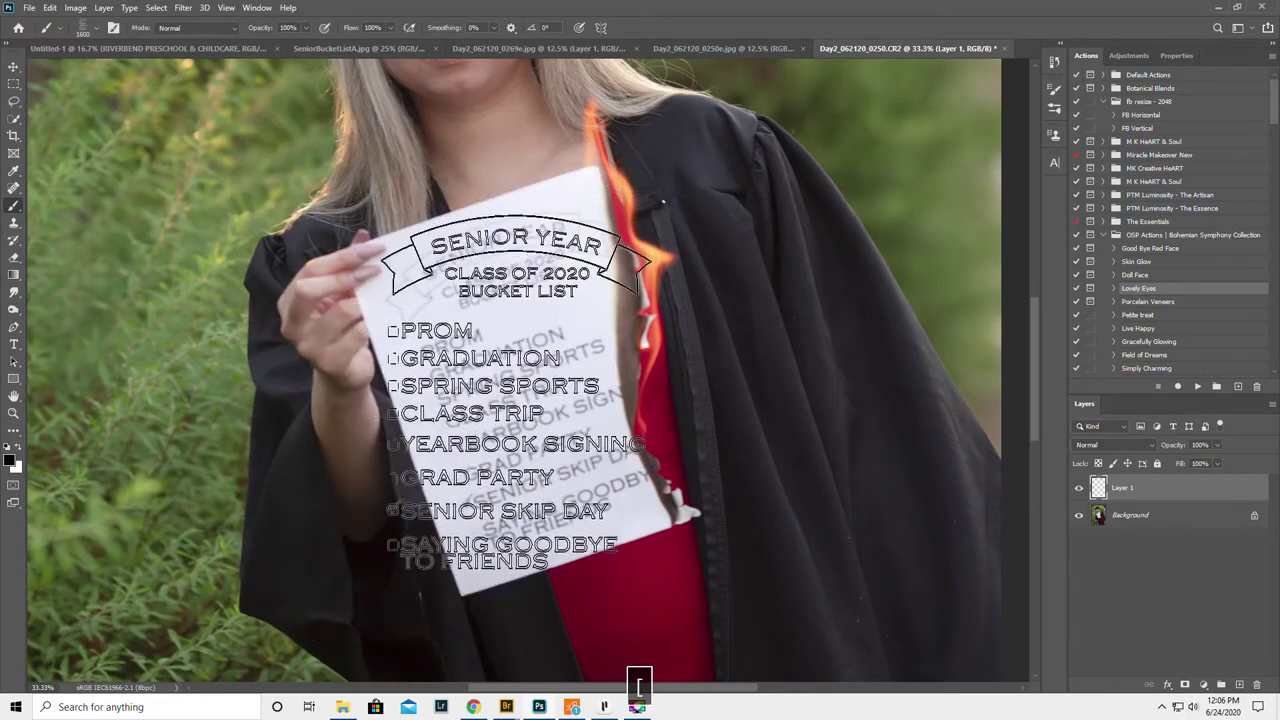
key(bracketleft)
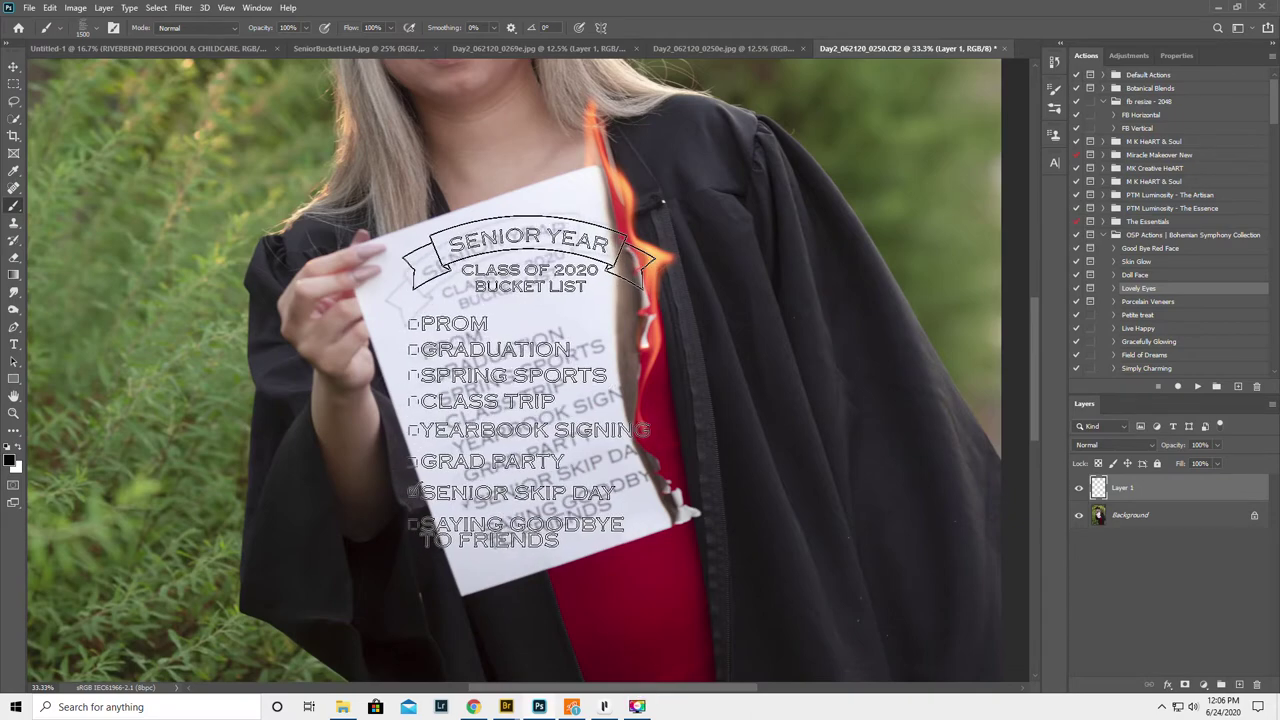
click(529, 382)
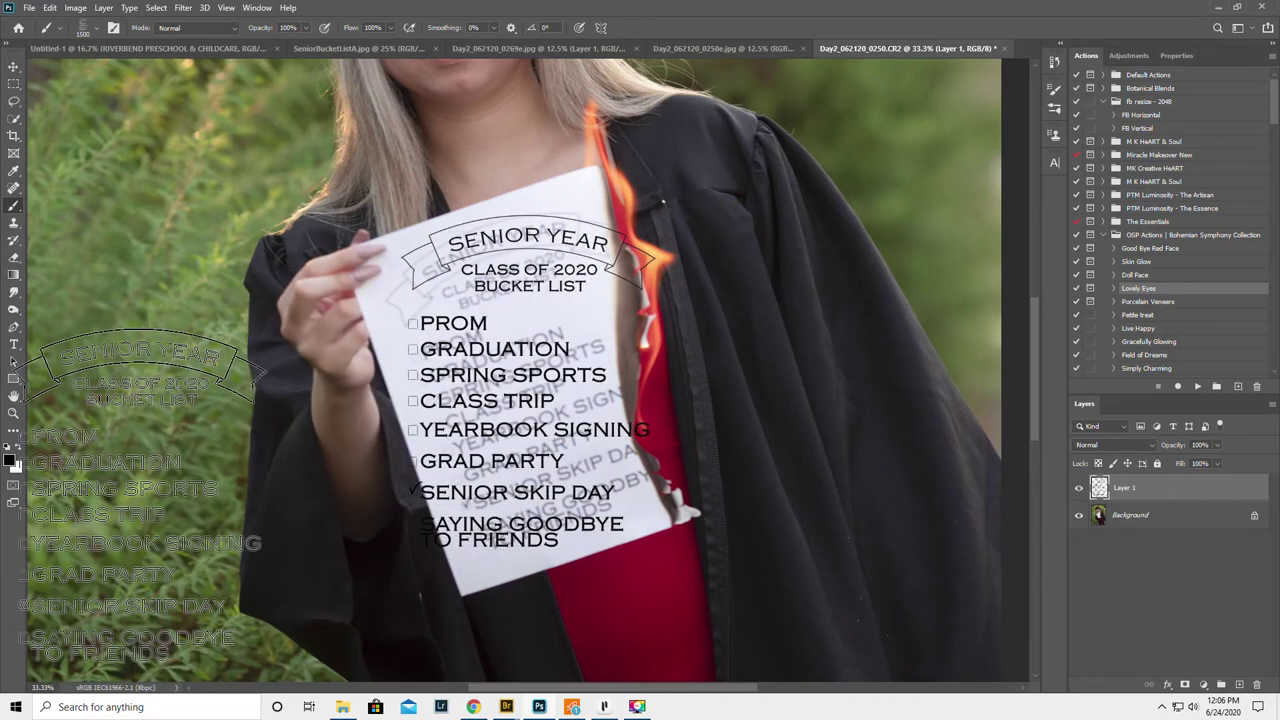
click(13, 67)
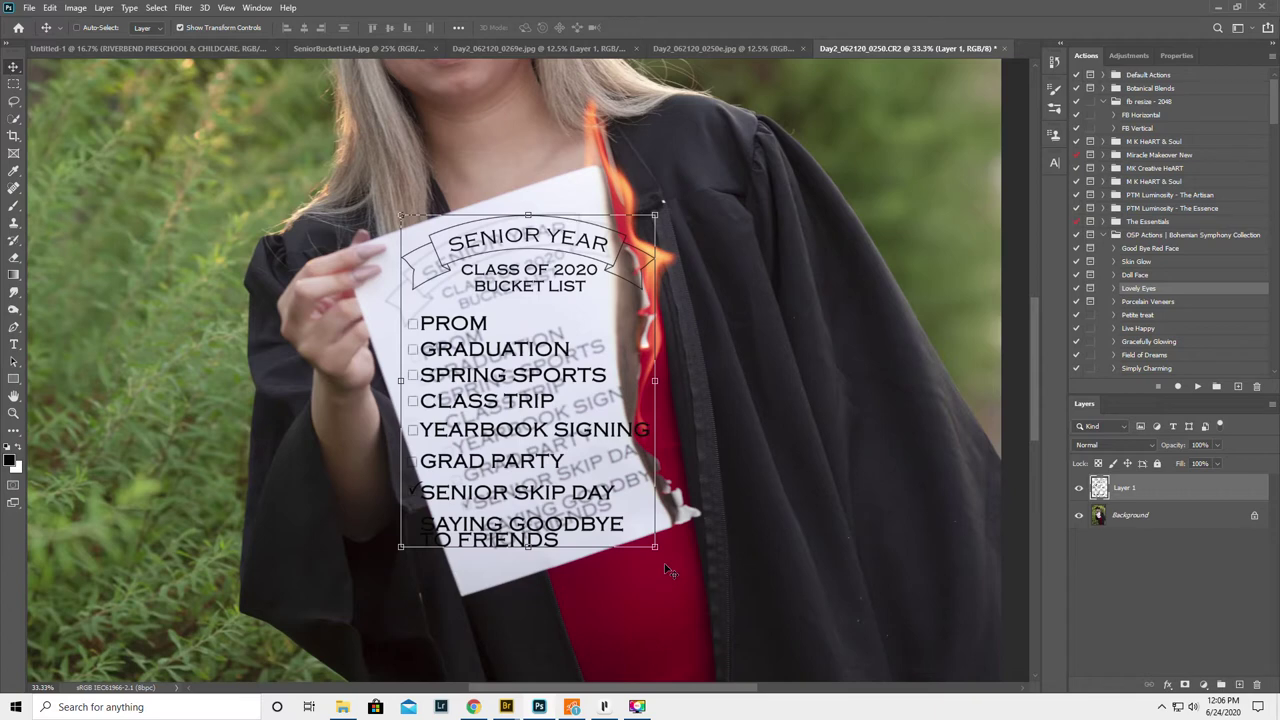
Rotate the stamped list to about -19°, shrink it, and position it over the held paper
drag(660, 559, 712, 483)
drag(584, 412, 586, 435)
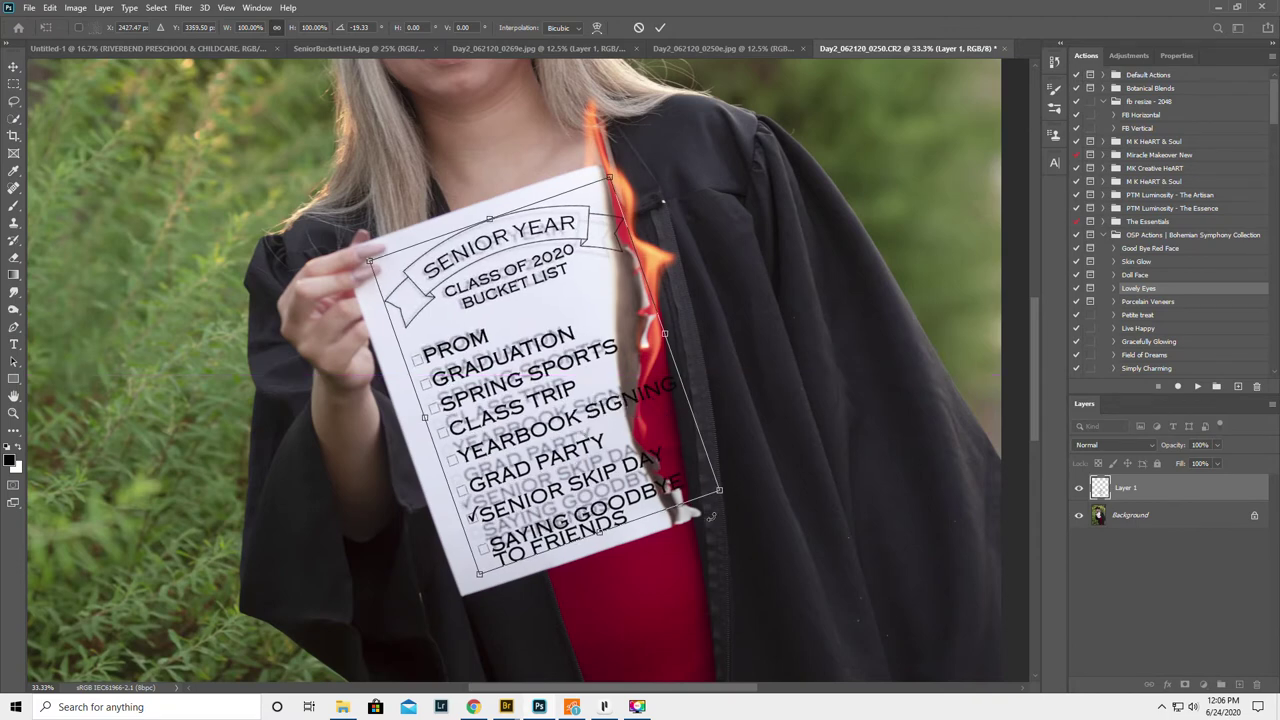
drag(719, 491, 702, 485)
drag(563, 412, 560, 414)
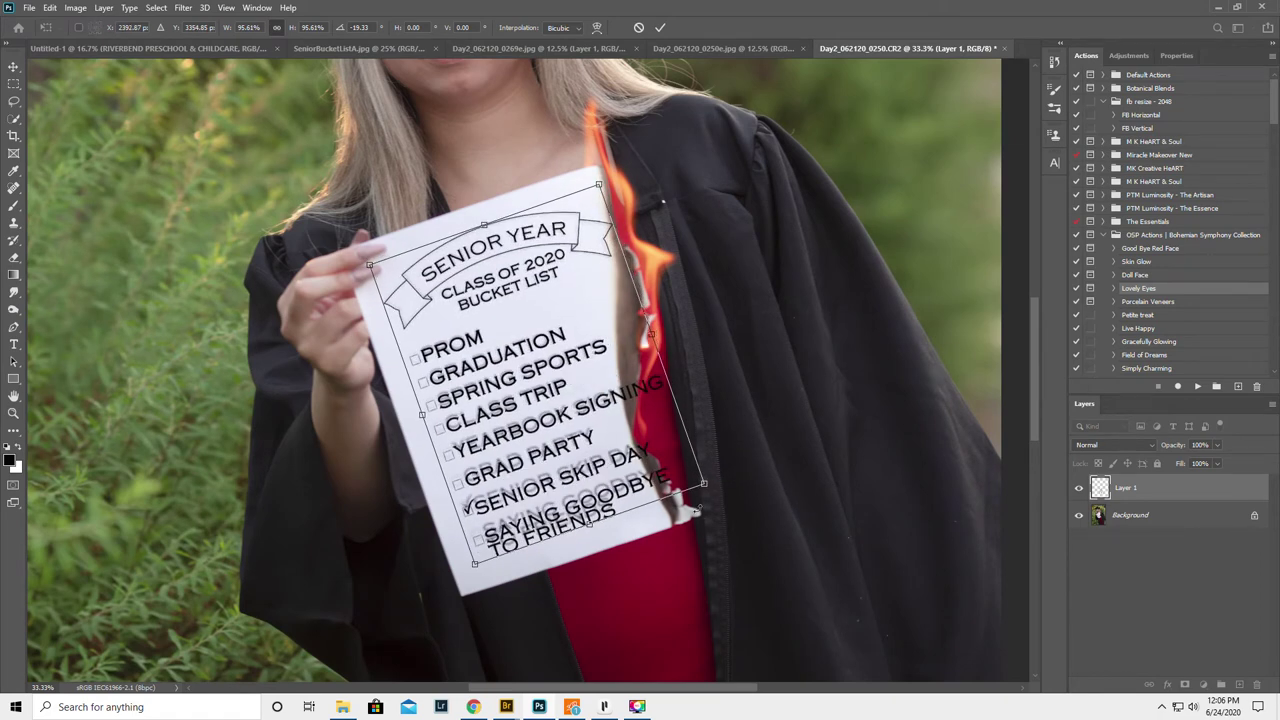
drag(704, 483, 696, 479)
drag(612, 436, 615, 434)
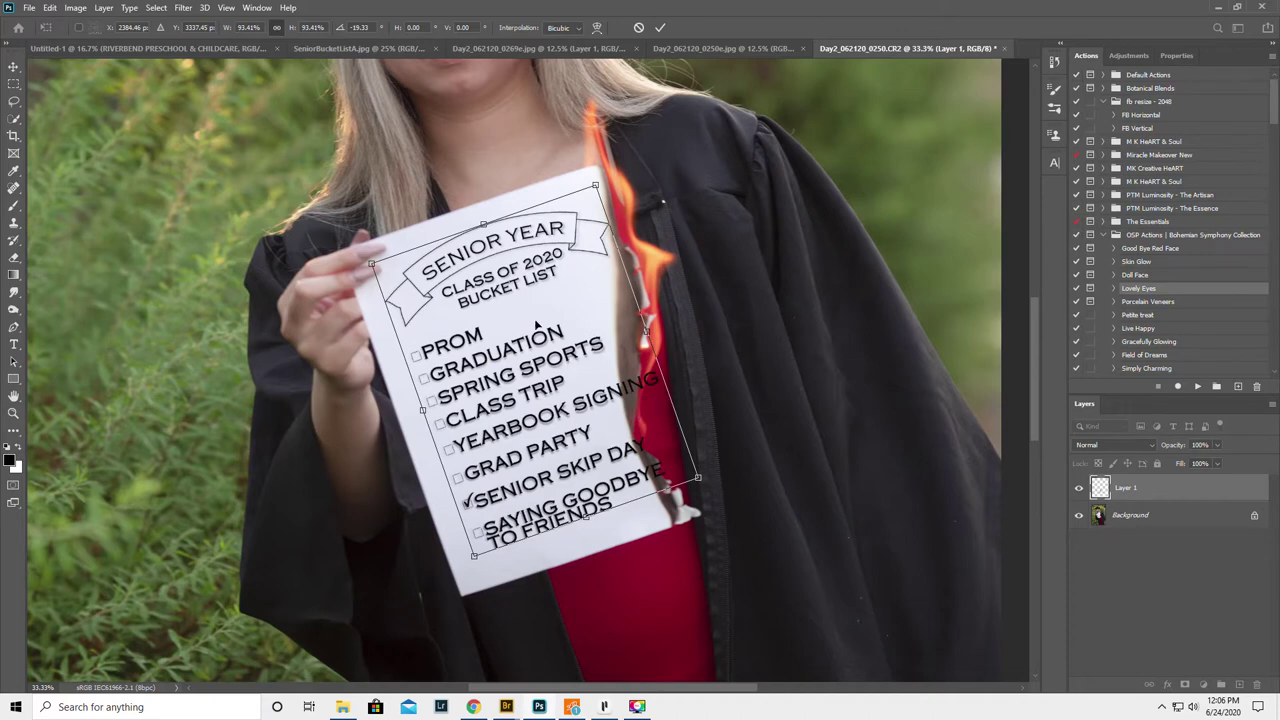
key(Return)
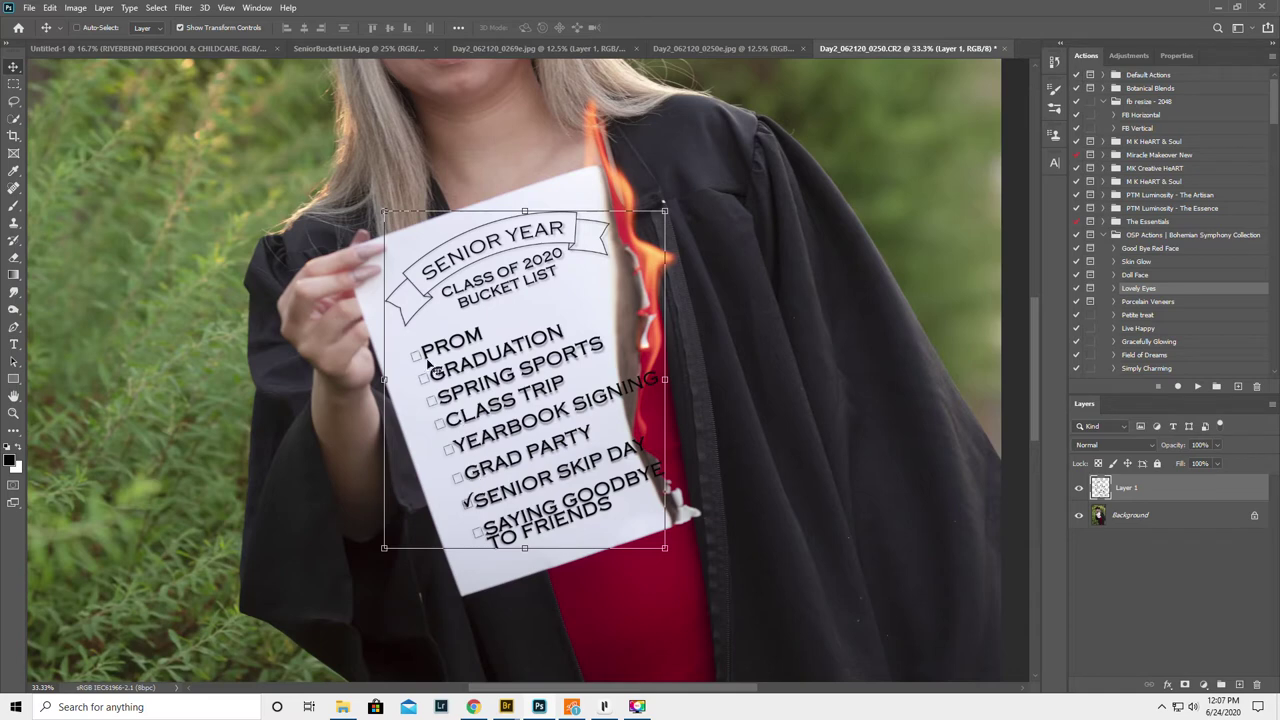
Zoom in and refine the fit, rotating about 0.69° and scaling to roughly 100.6%
click(13, 413)
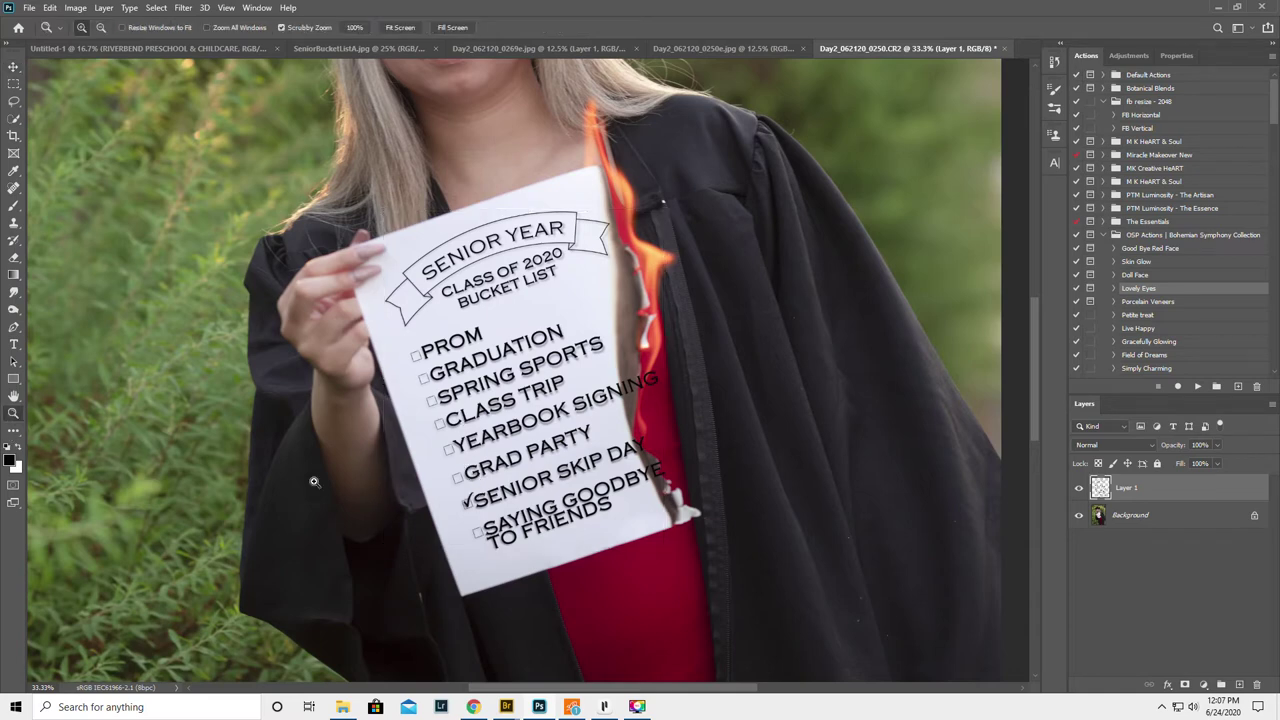
click(490, 408)
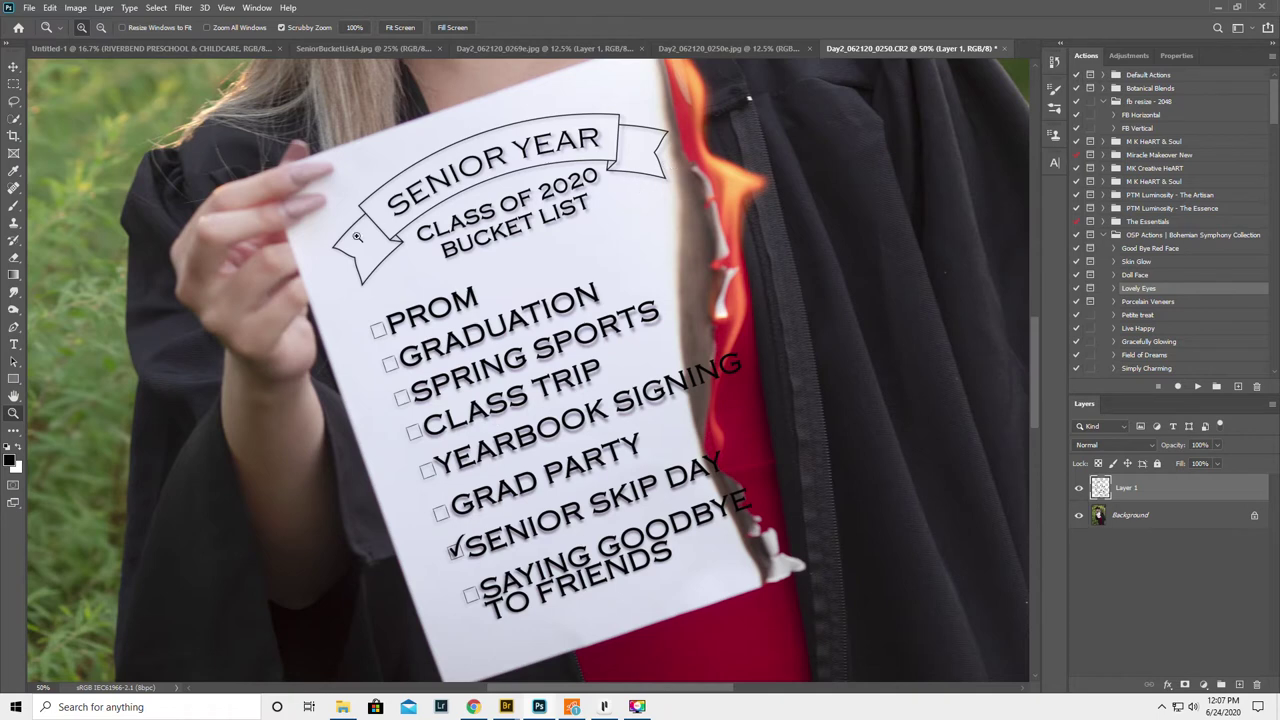
click(14, 66)
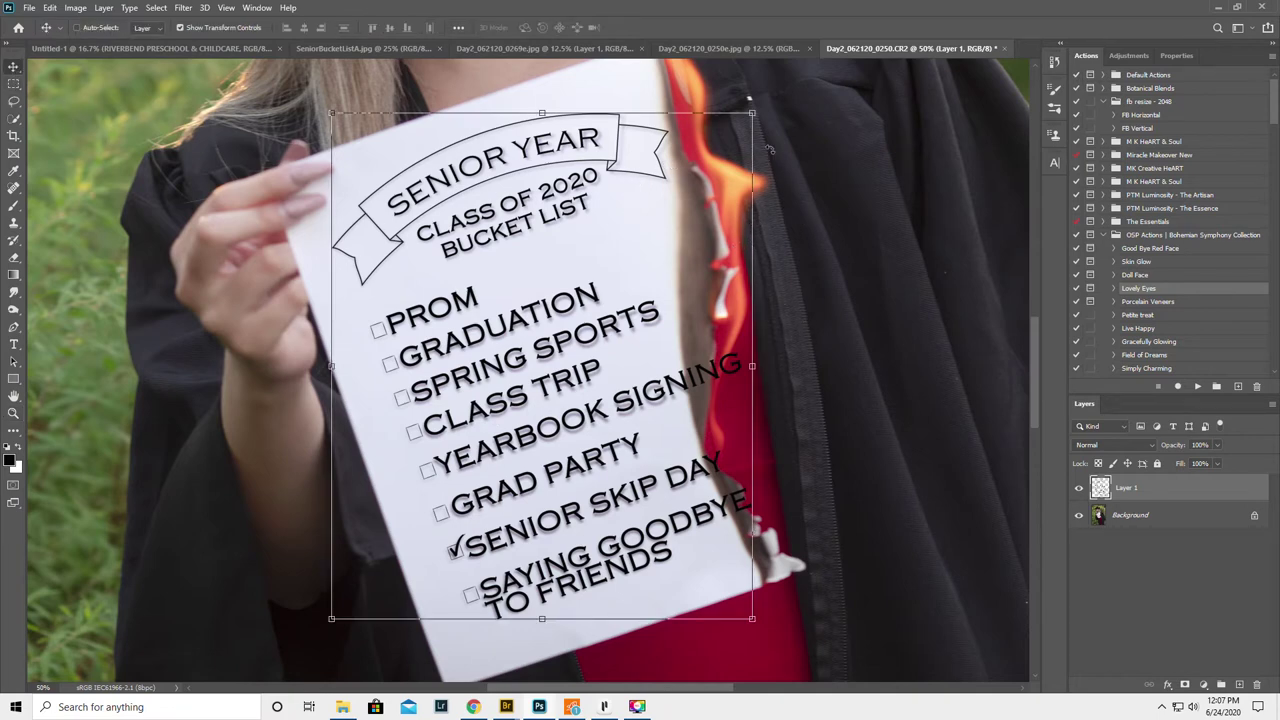
drag(757, 100, 760, 104)
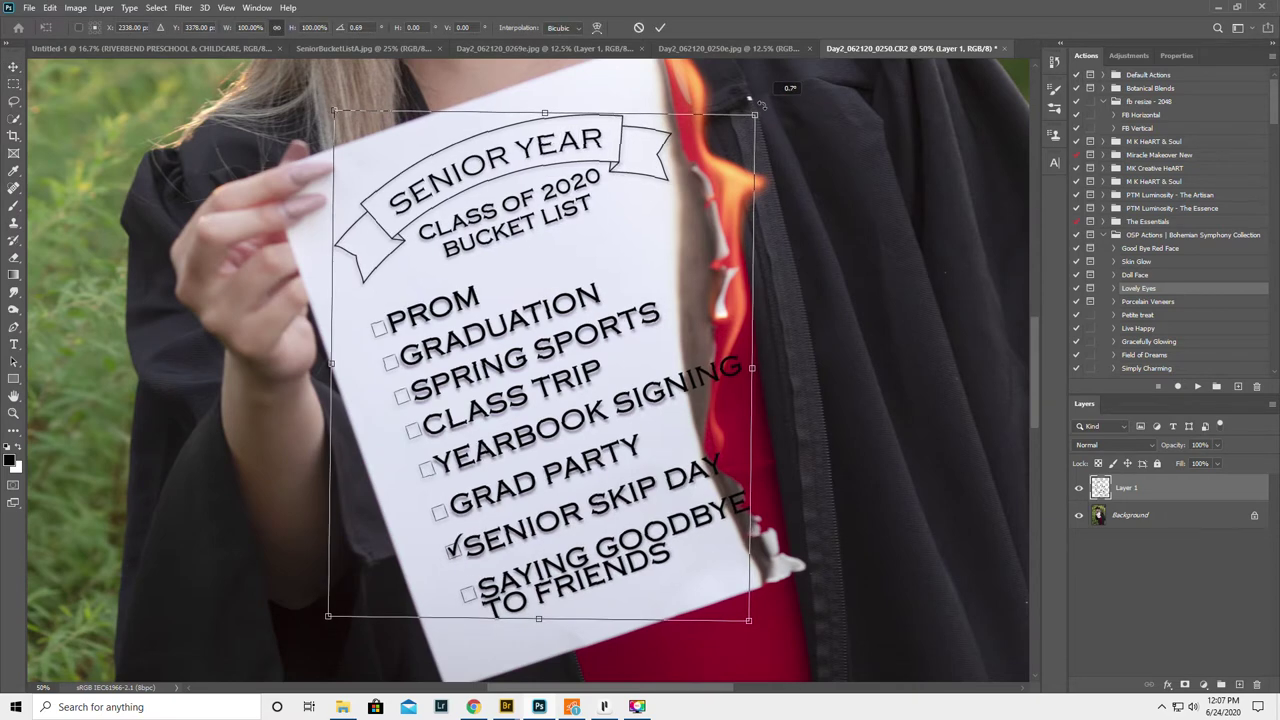
drag(579, 223, 577, 226)
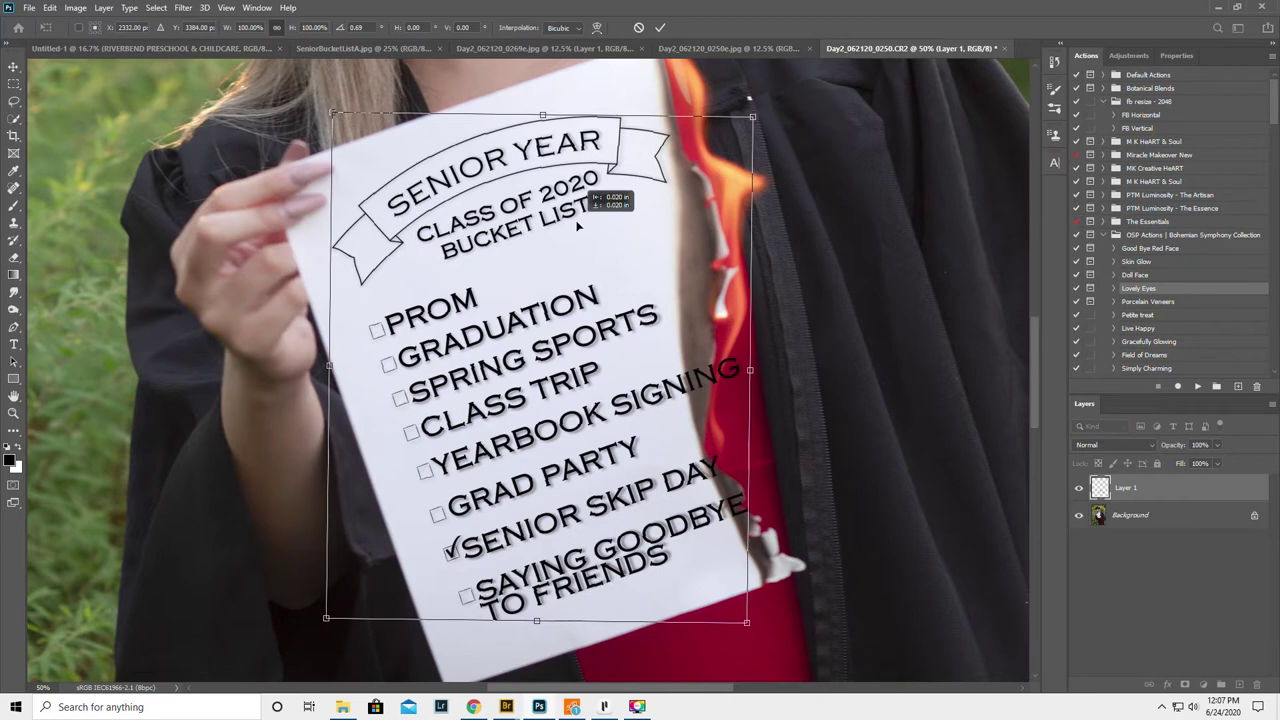
drag(750, 371, 753, 369)
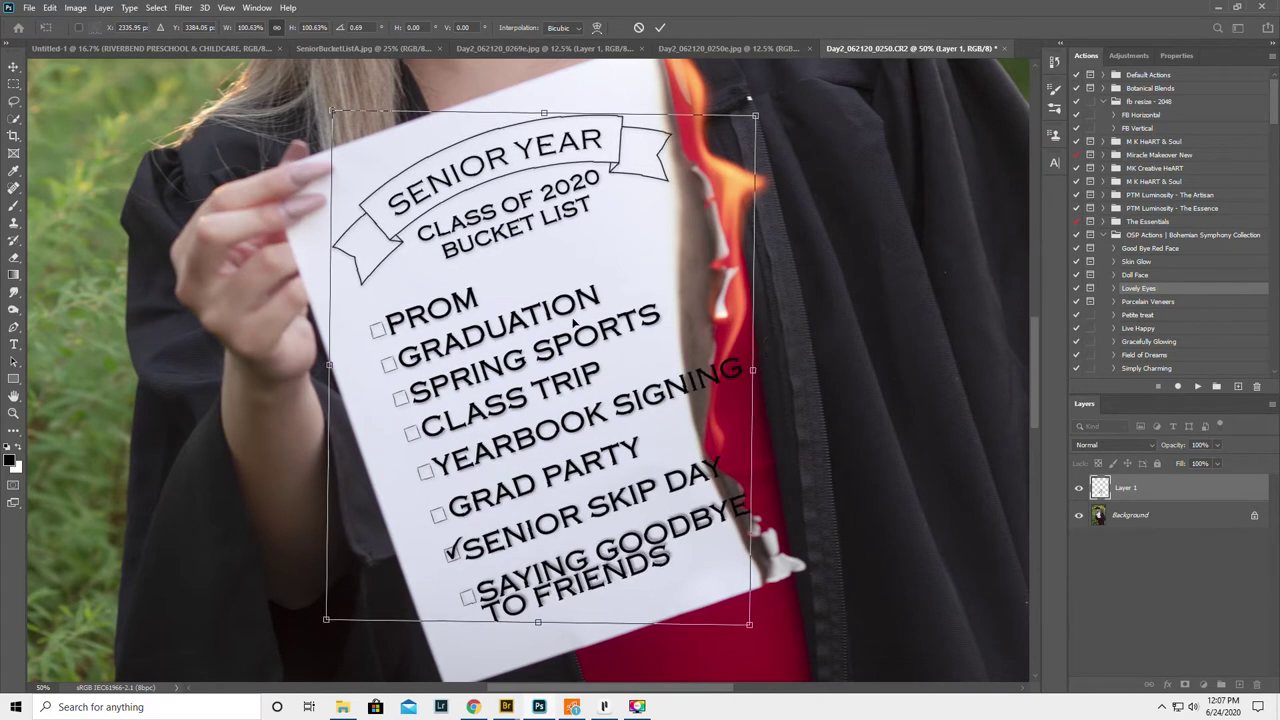
Apply the transform, then warp the list's lower edge slightly to follow the held page's bend
key(Return)
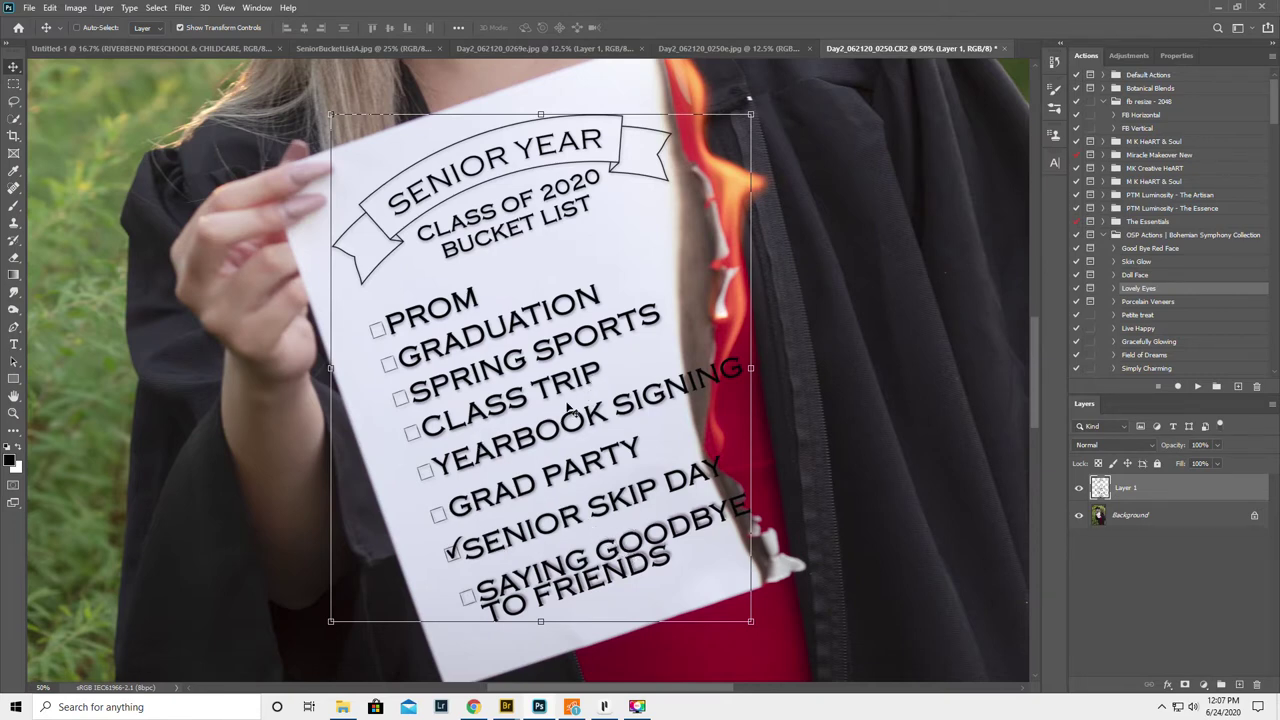
click(49, 8)
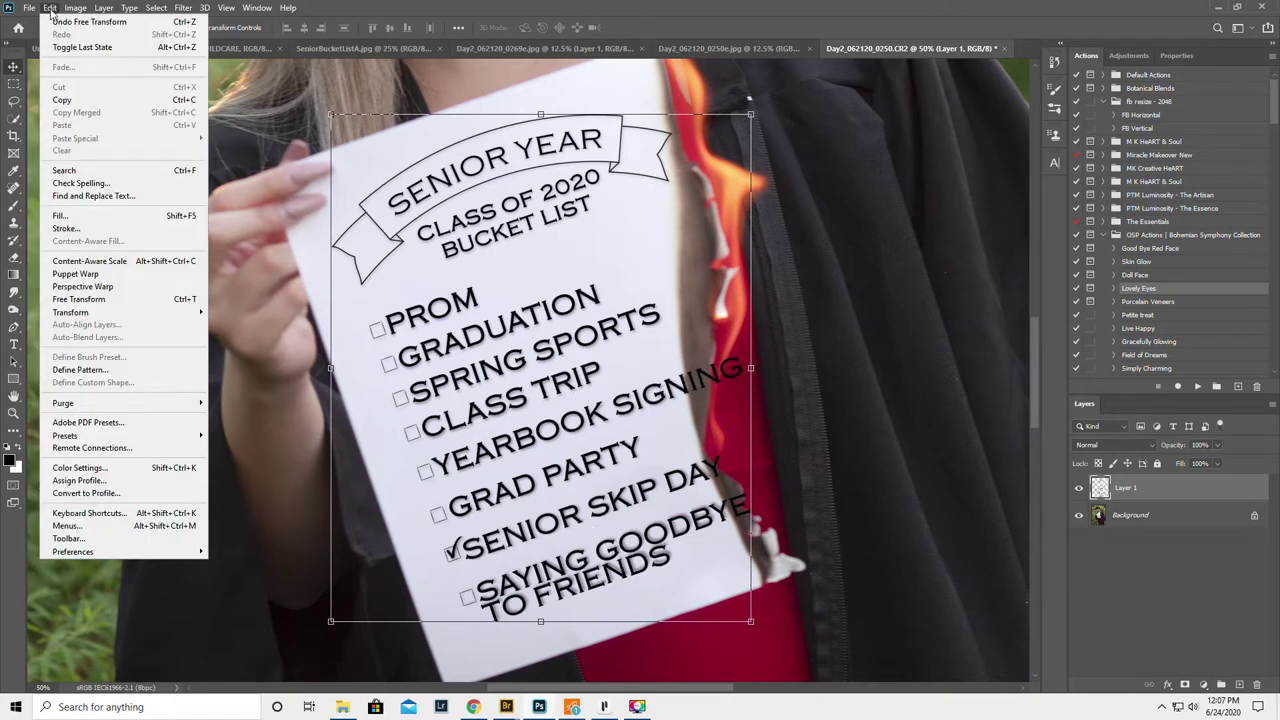
mouse_move(83, 314)
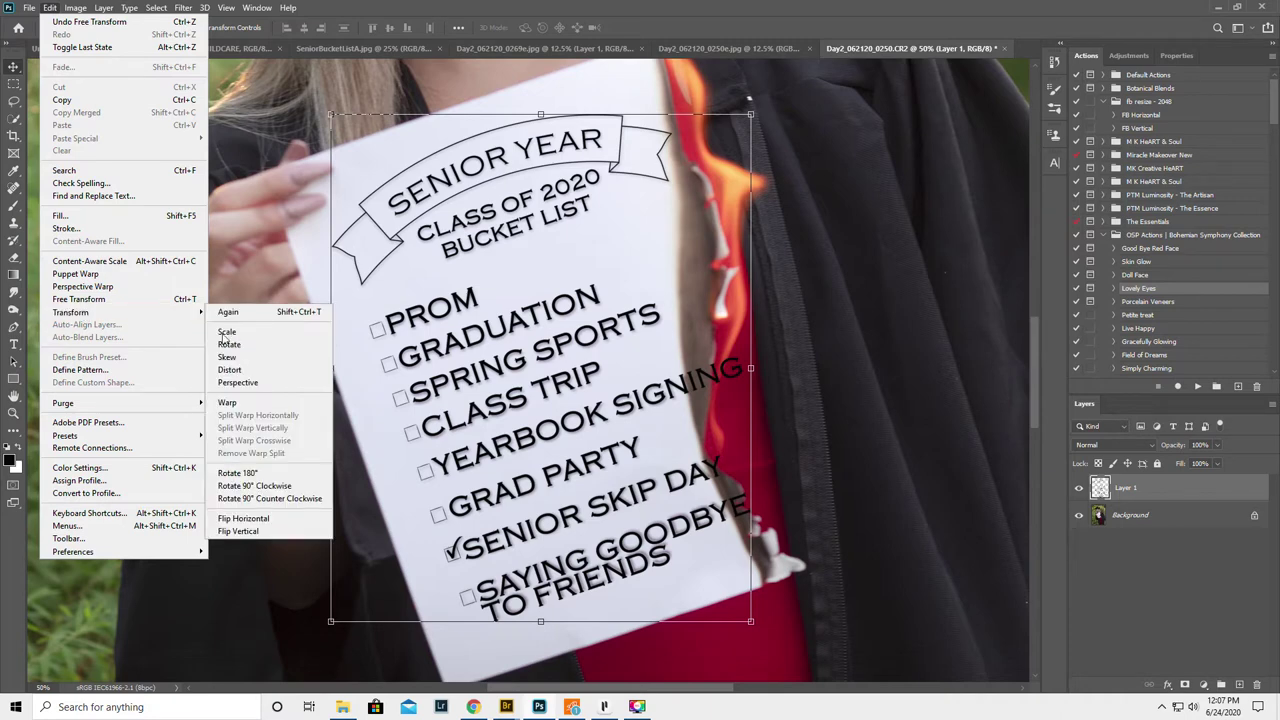
click(255, 402)
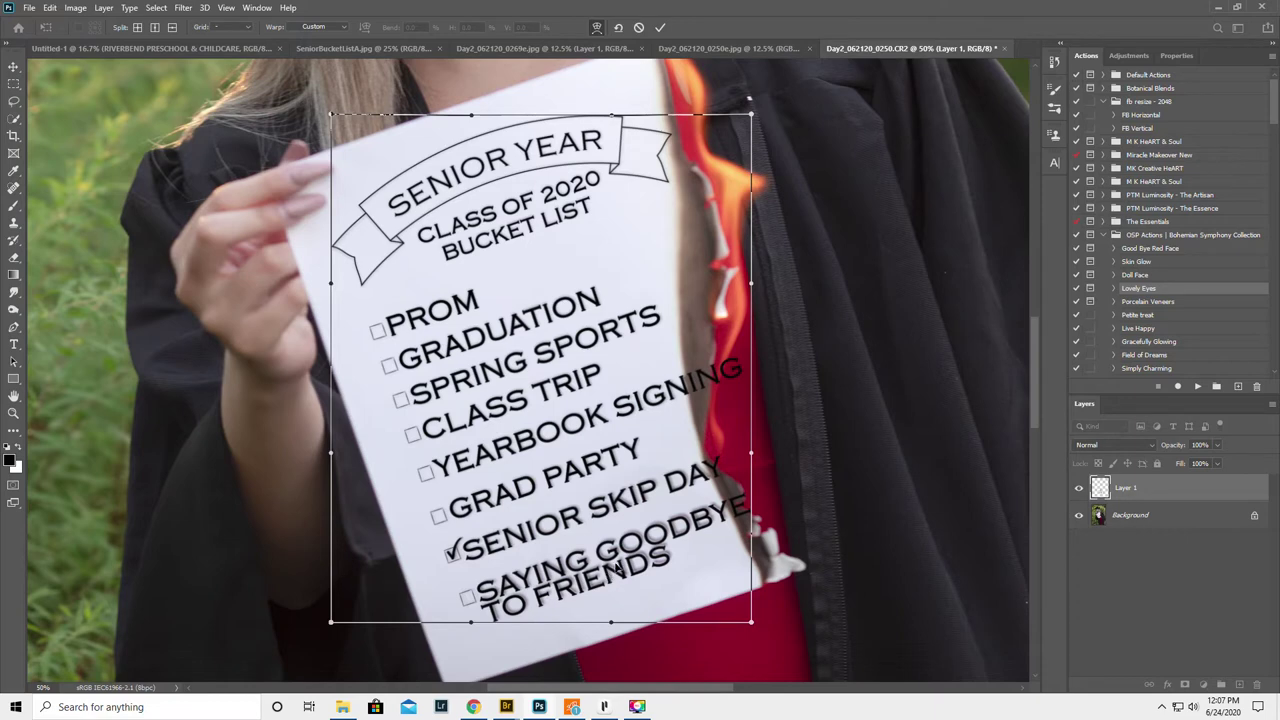
drag(618, 564, 621, 564)
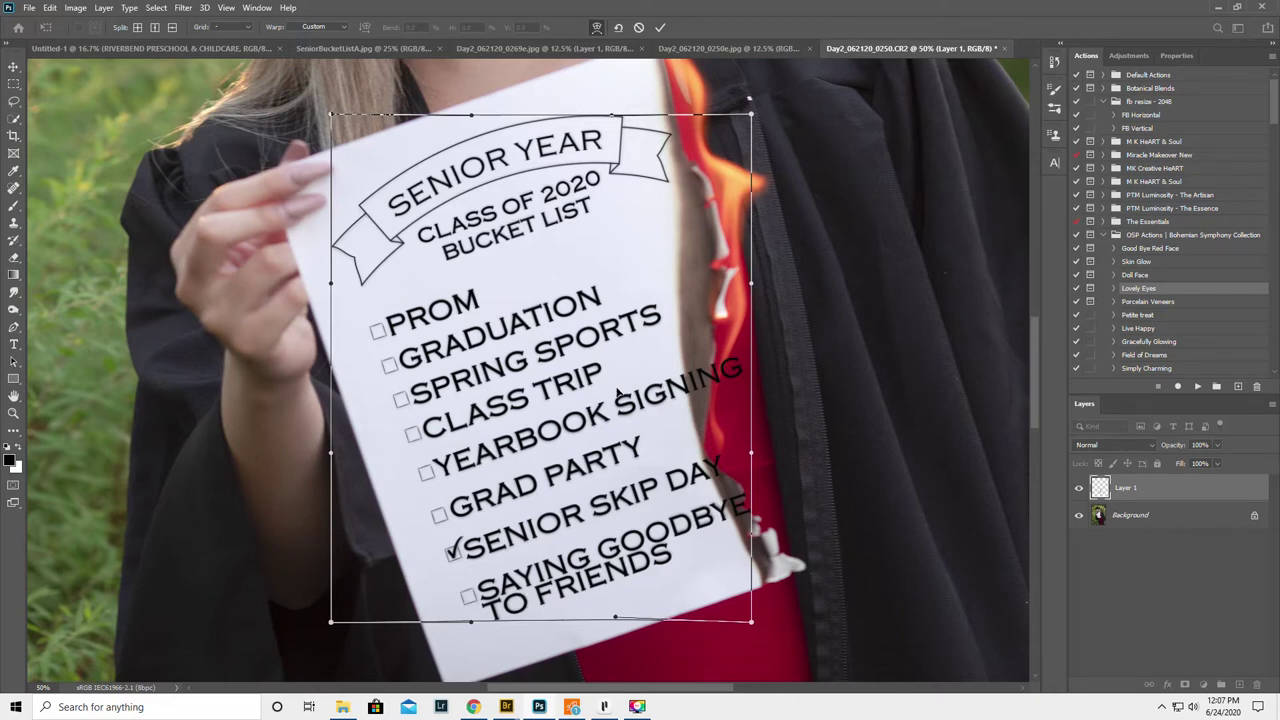
click(660, 28)
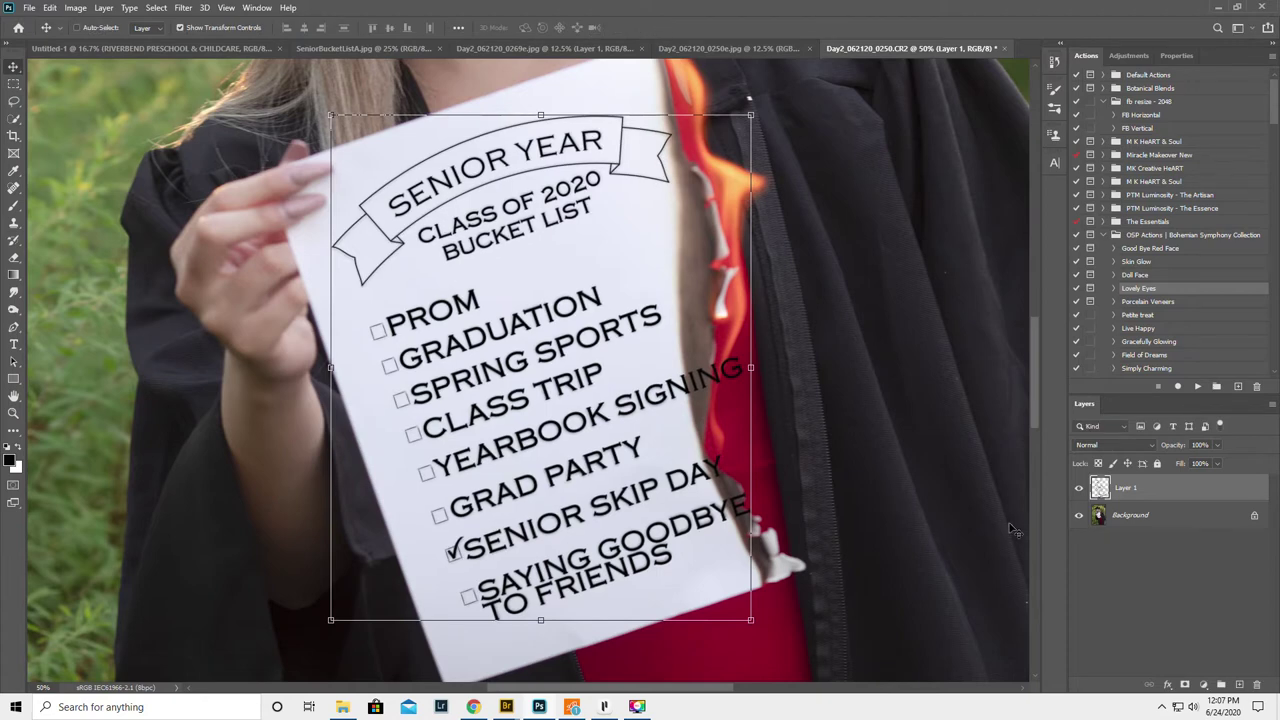
Set Layer 1 to 60% opacity, add a layer mask, and pick a soft round brush
drag(1172, 446, 1146, 452)
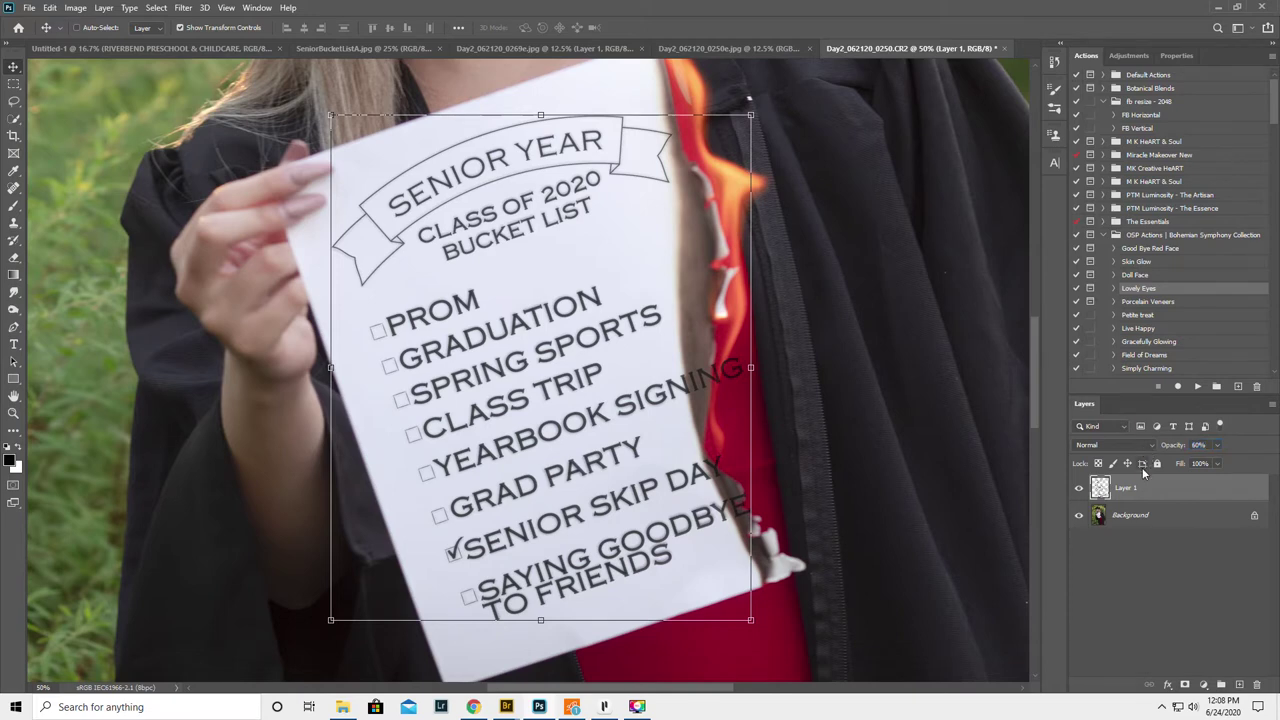
click(1185, 686)
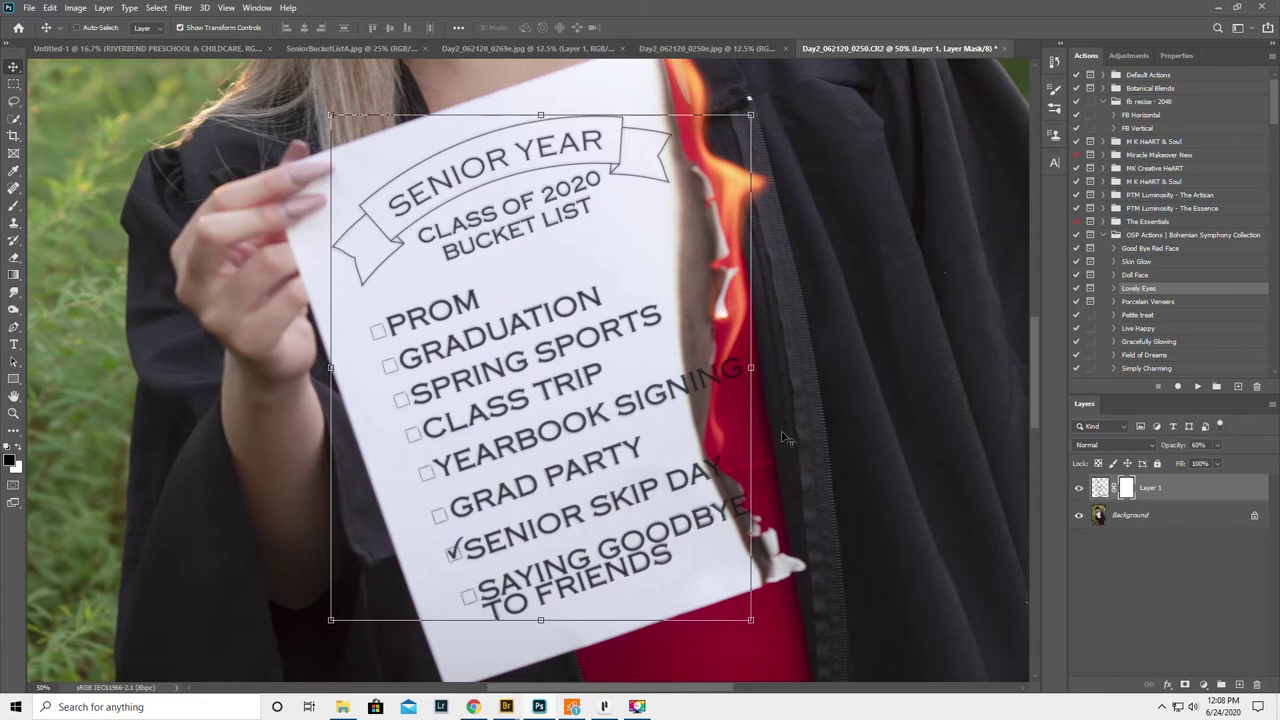
click(14, 204)
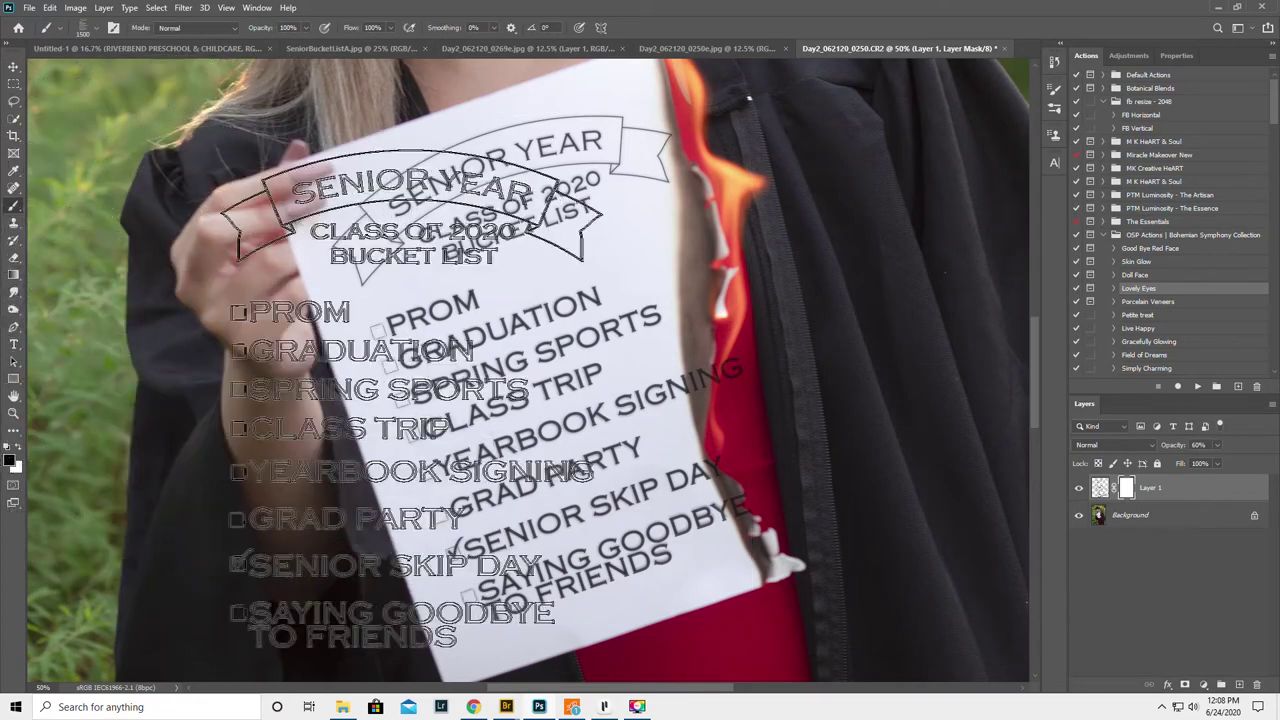
right_click(527, 395)
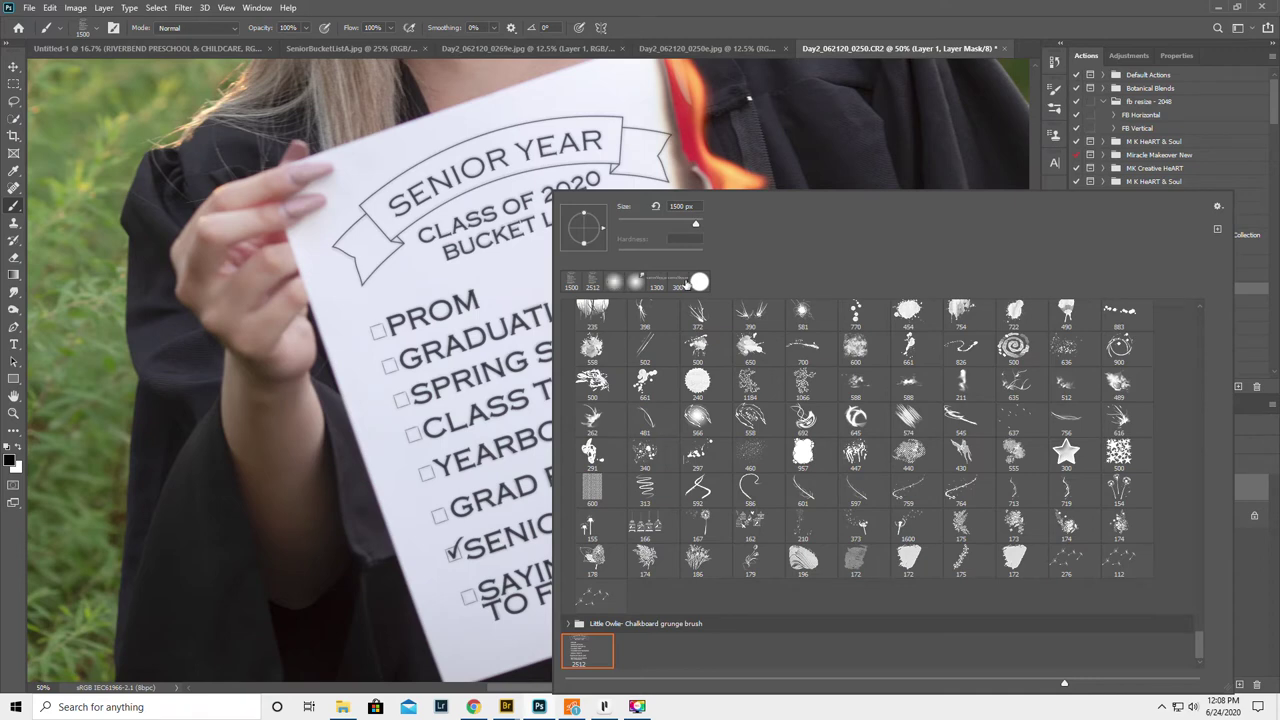
click(700, 282)
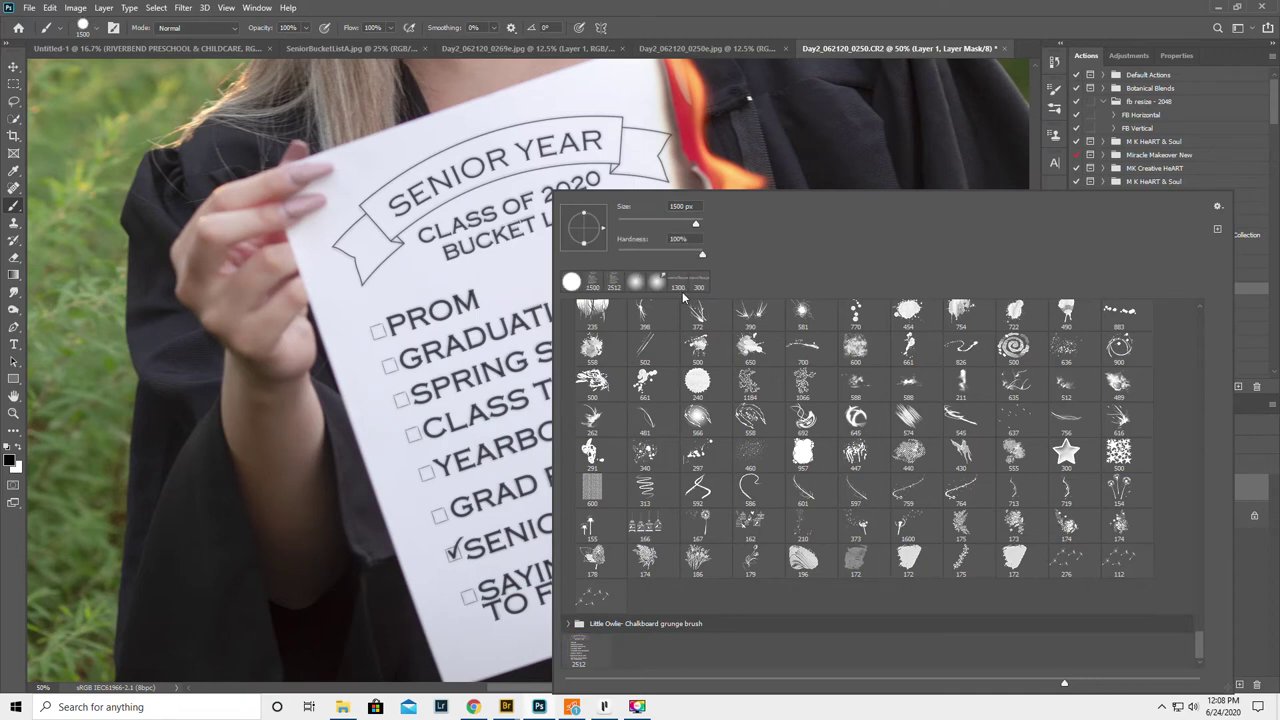
click(687, 20)
Shrink the brush and paint the mask to hide the list past the torn edge near SIGNING
key(bracketleft)
key(bracketleft)
key(bracketleft)
key(bracketleft)
key(bracketleft)
key(bracketleft)
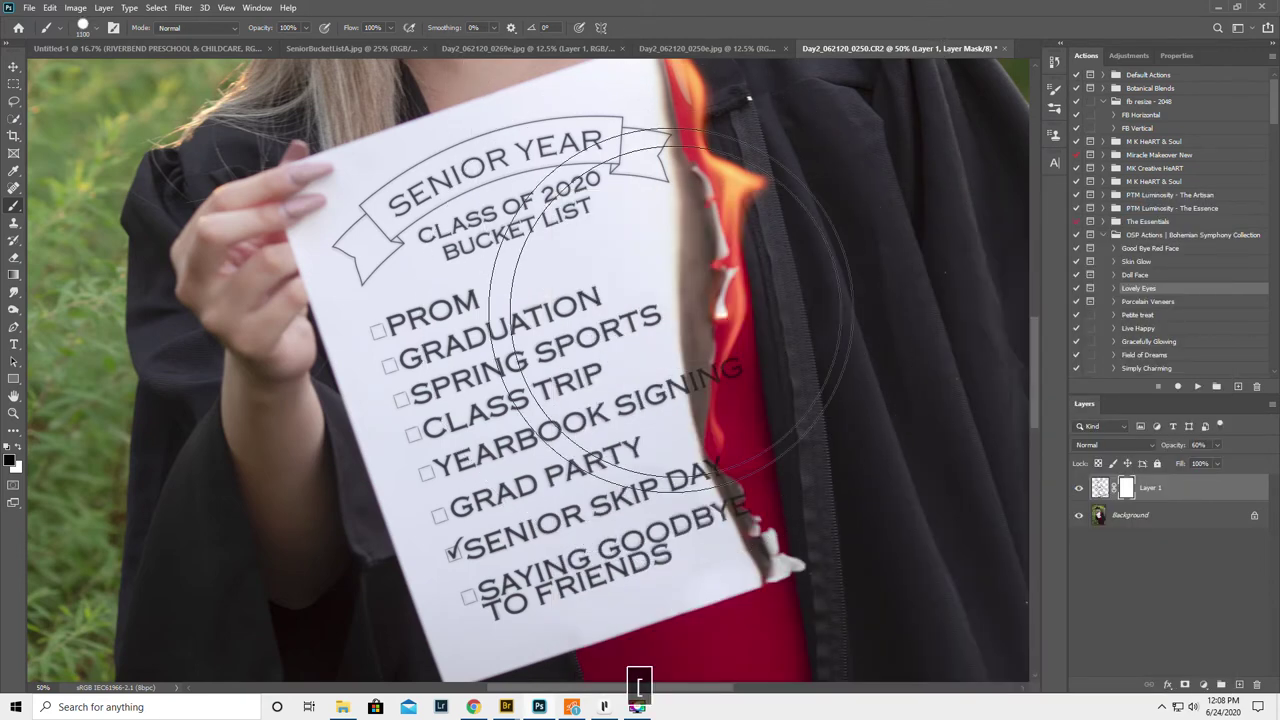
key(bracketleft)
key(bracketleft)
key(bracketleft)
key(bracketleft)
key(bracketleft)
key(bracketleft)
key(bracketleft)
key(bracketleft)
key(bracketleft)
key(bracketleft)
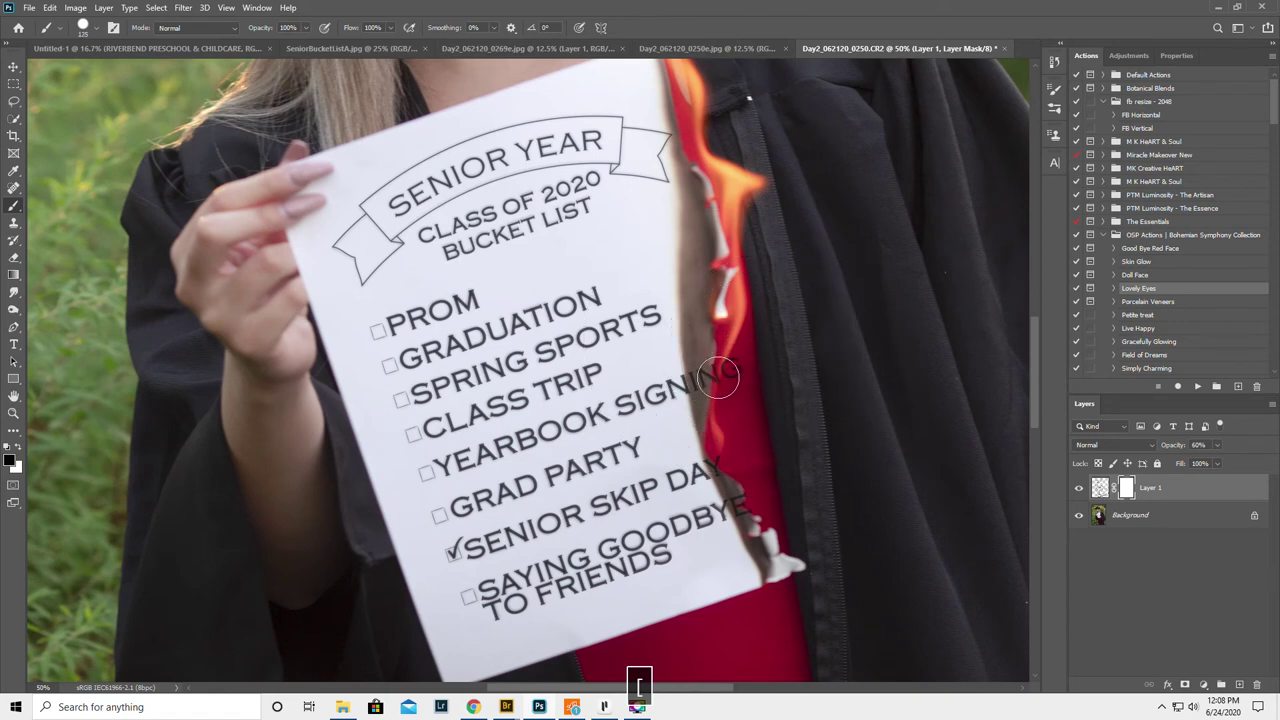
mouse_move(703, 371)
mouse_down()
mouse_move(704, 382)
mouse_move(735, 368)
mouse_move(716, 460)
mouse_move(742, 494)
mouse_up()
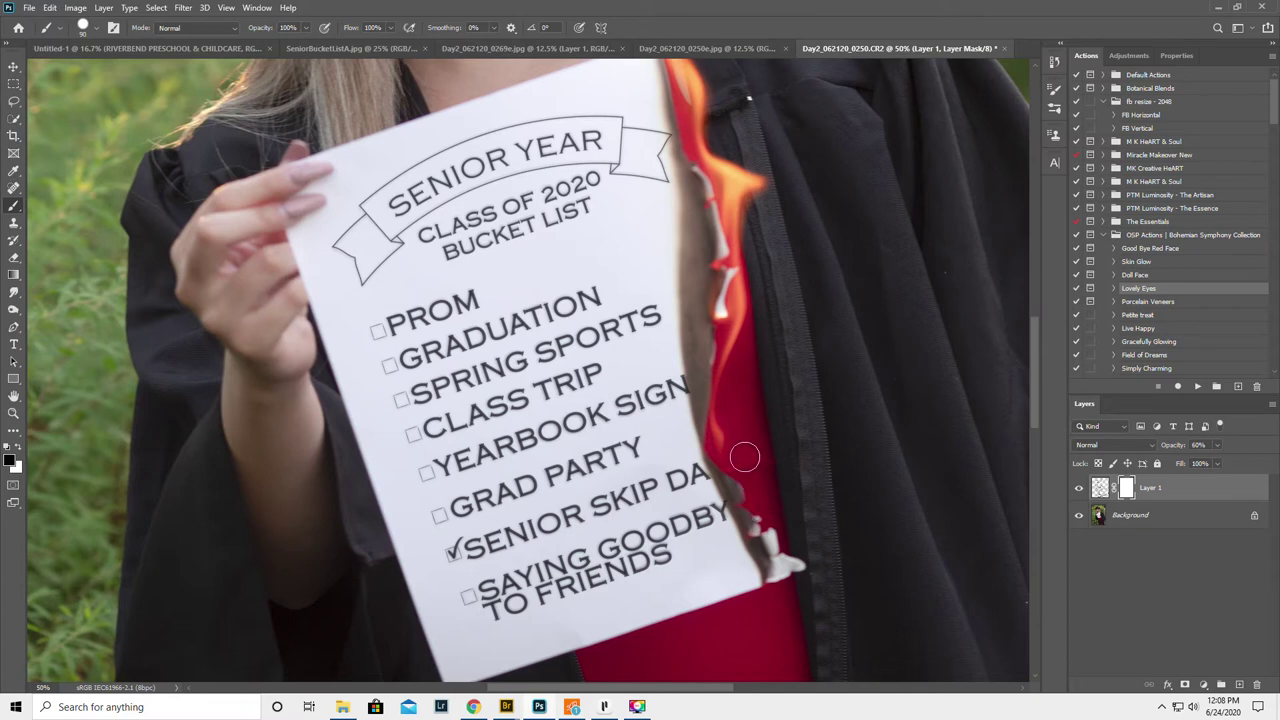
right_click(710, 385)
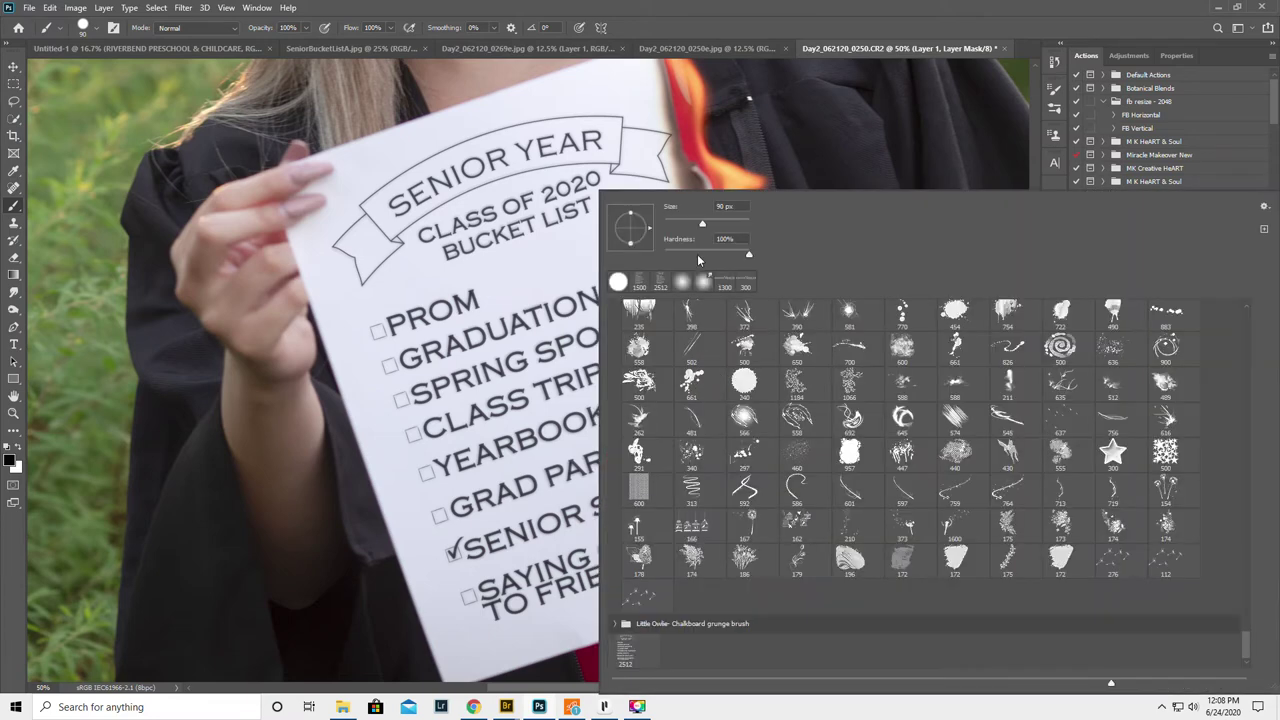
key(Escape)
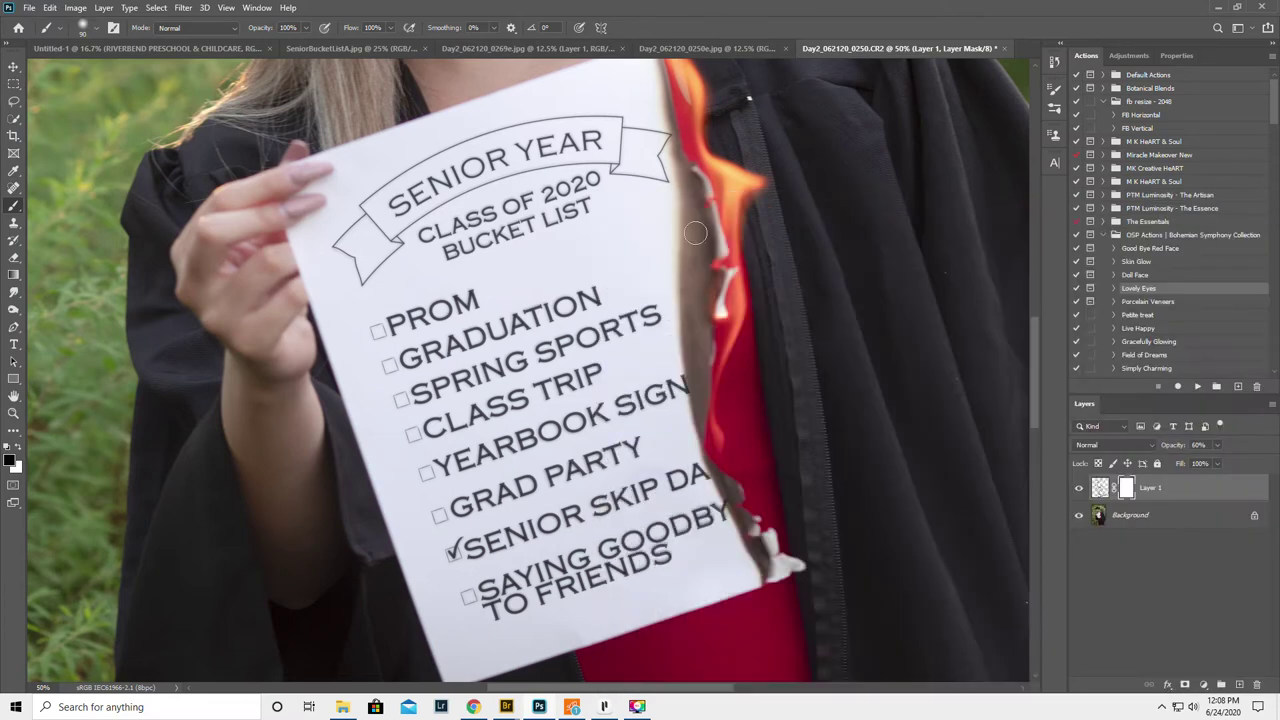
click(13, 413)
Zoom out from 50% to 12.5% to view the whole portrait with the burning paper
alt+click(387, 459)
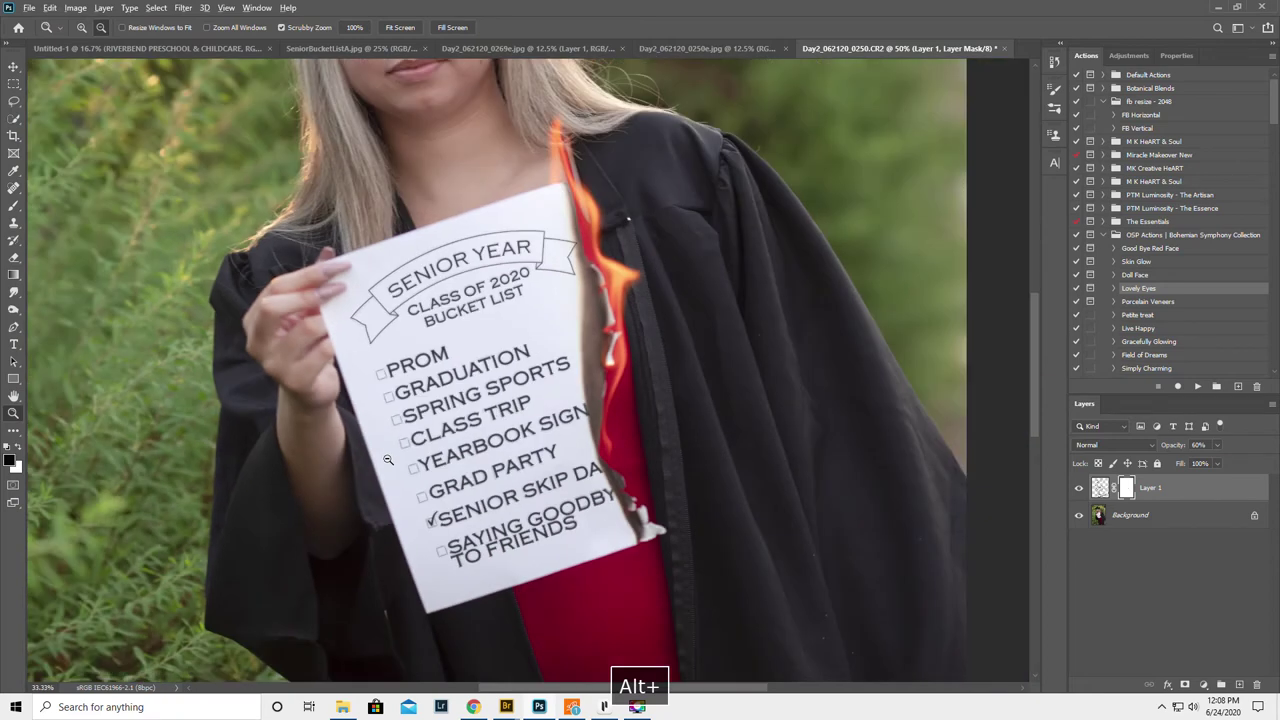
alt+click(388, 458)
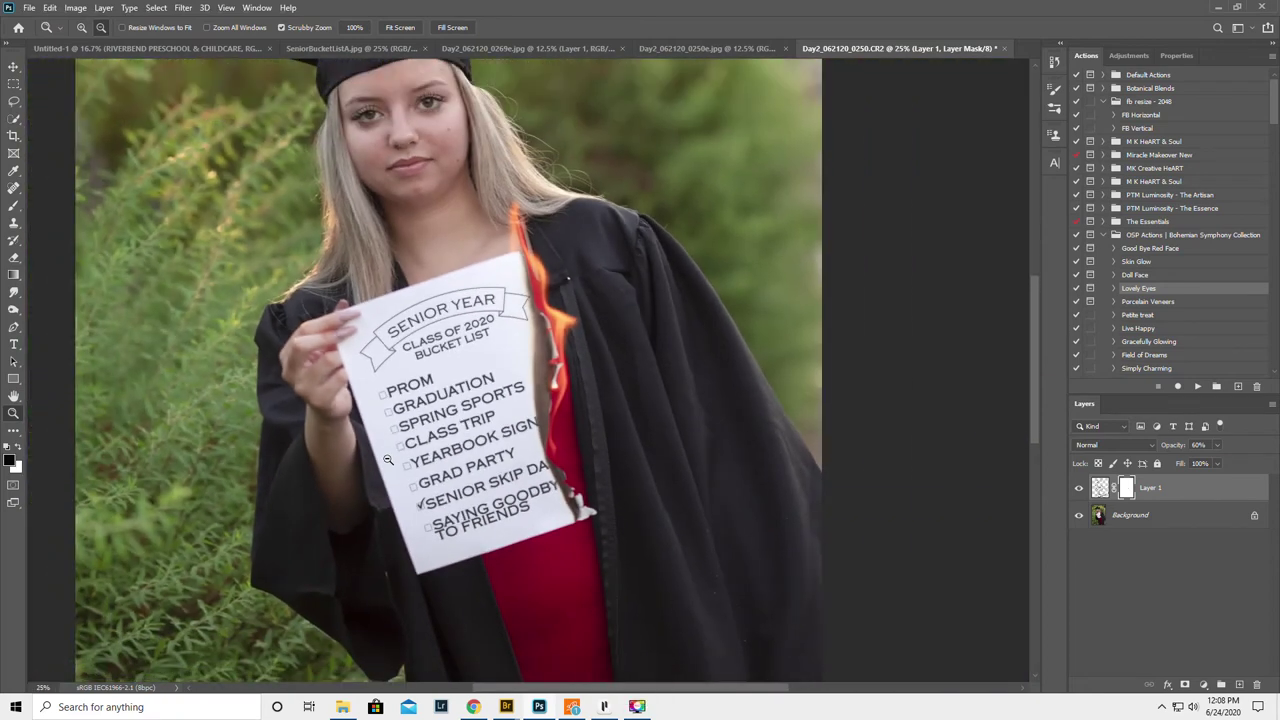
alt+click(387, 459)
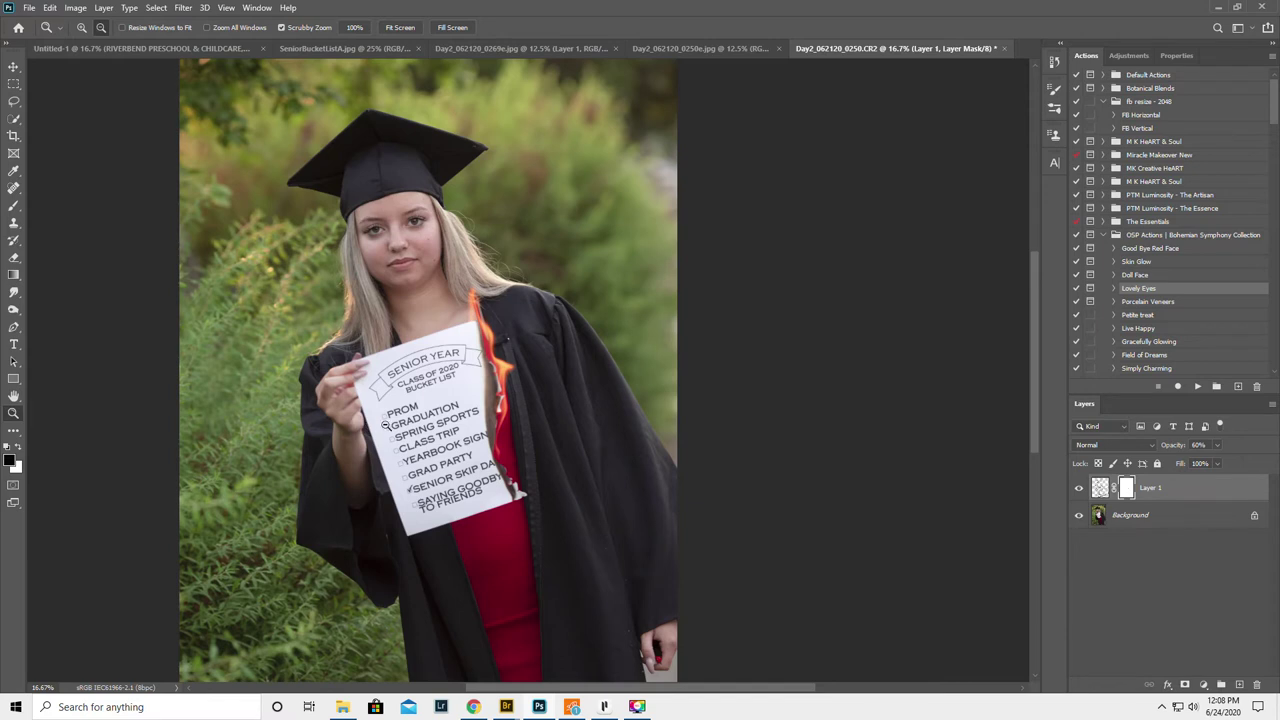
alt+click(388, 424)
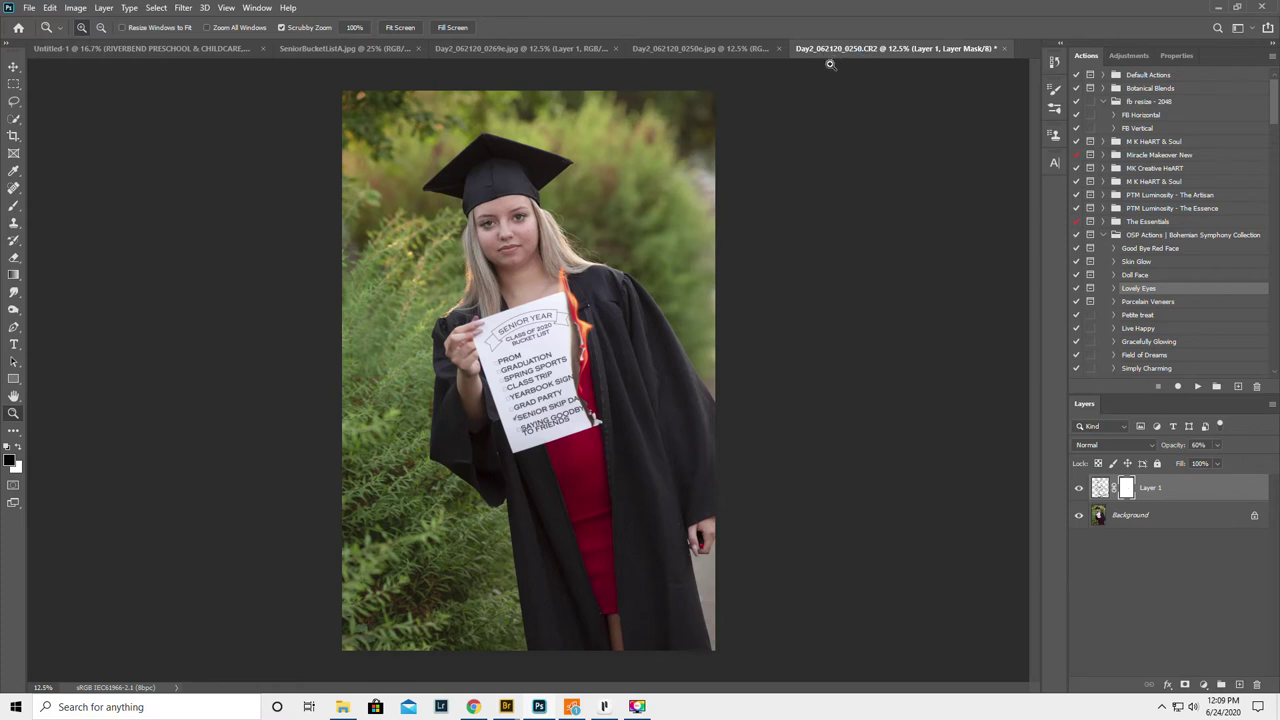
click(692, 47)
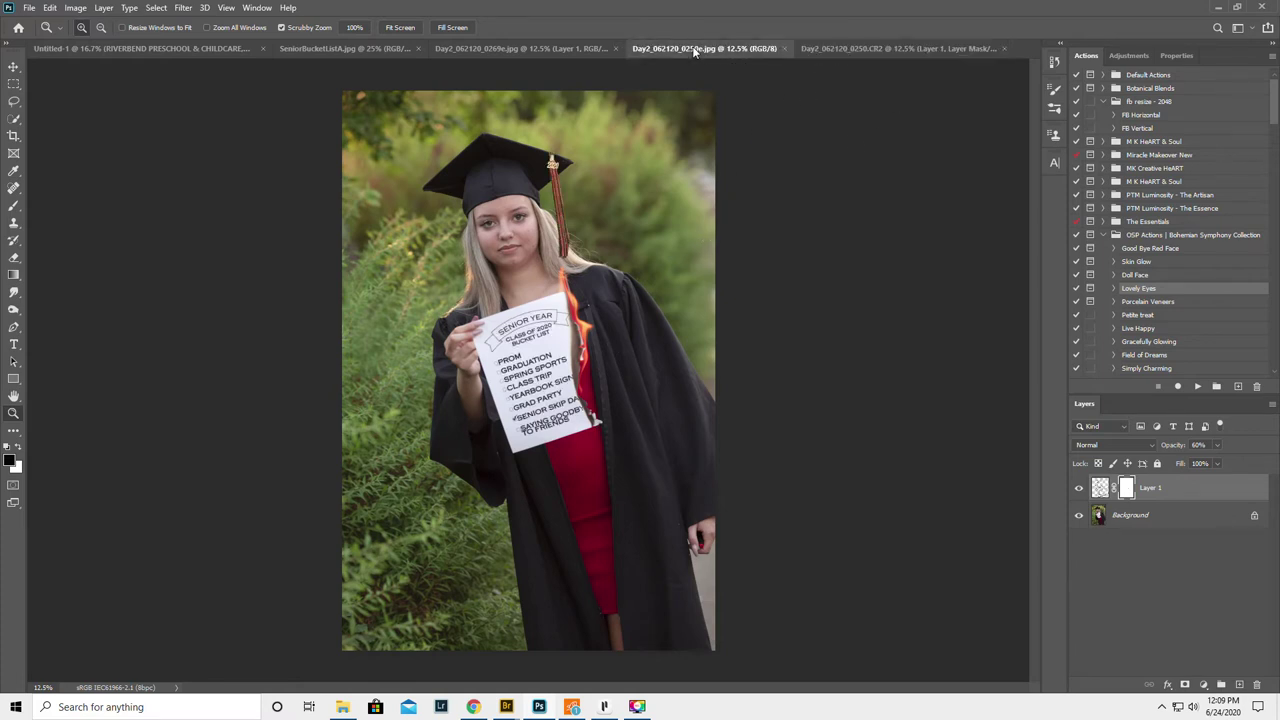
Compare the composite against the original tassel shot, then mask away part of the flame along the paper edge
click(857, 48)
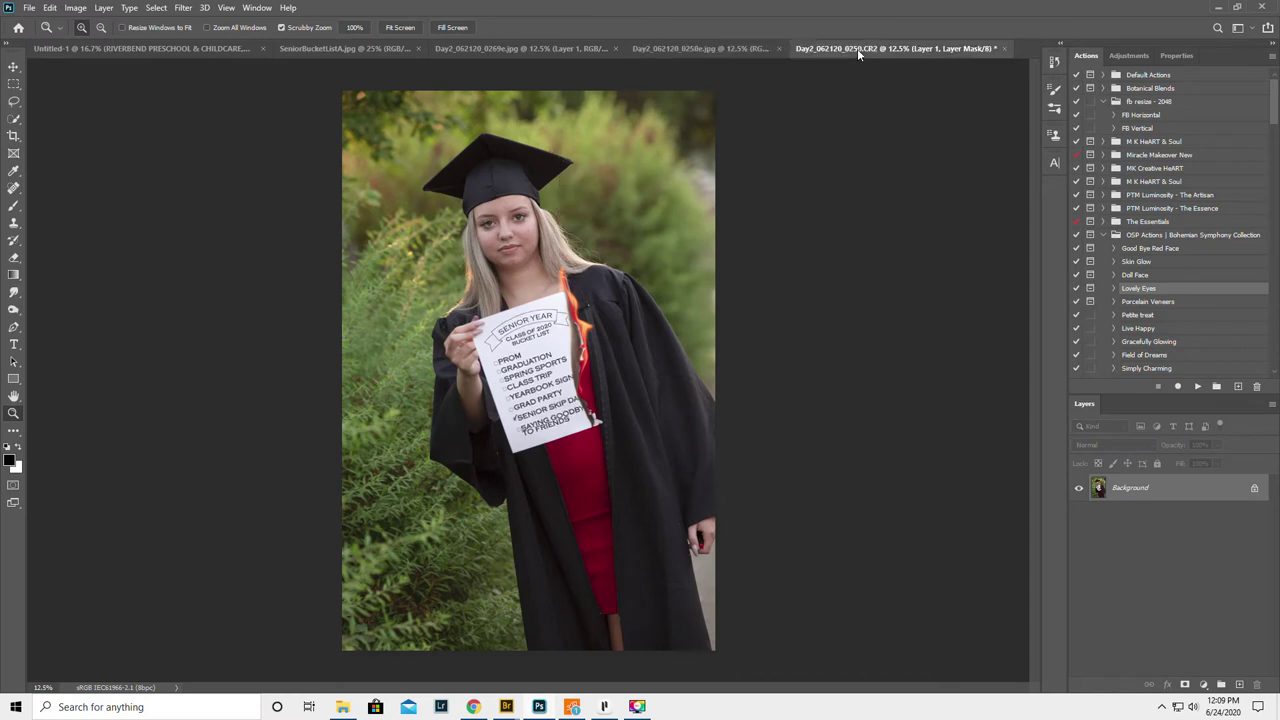
click(714, 47)
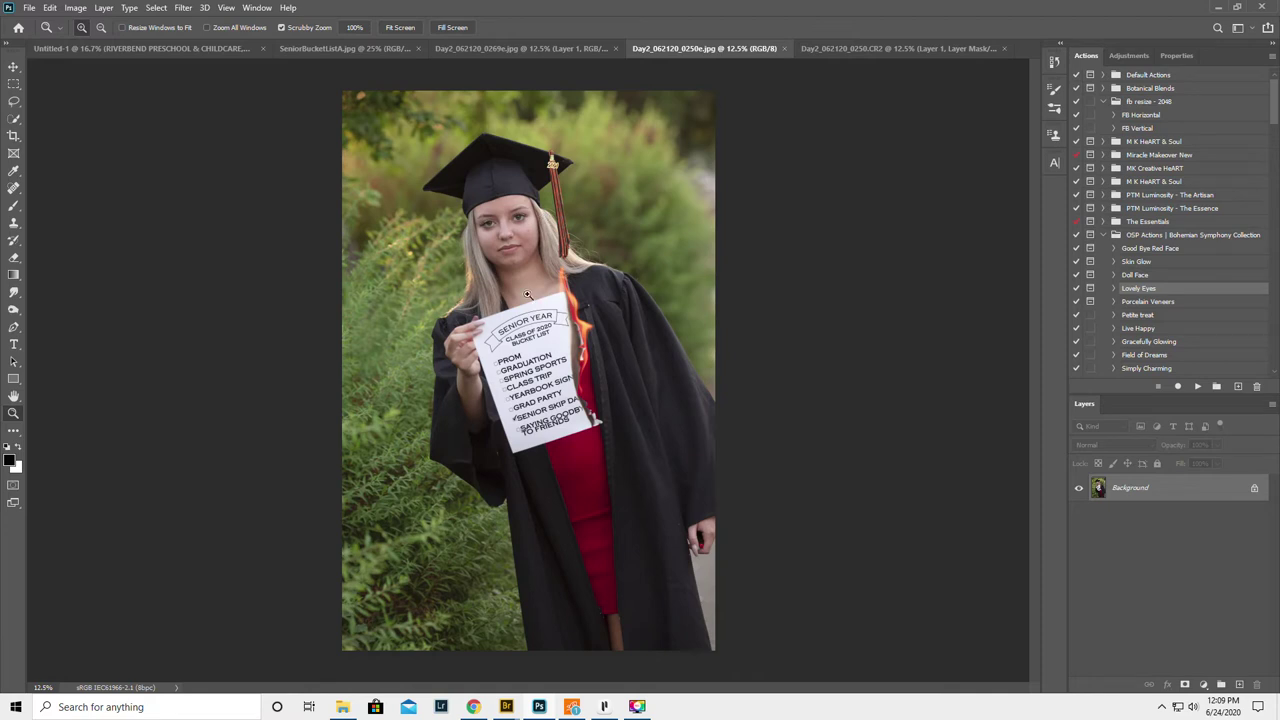
click(923, 48)
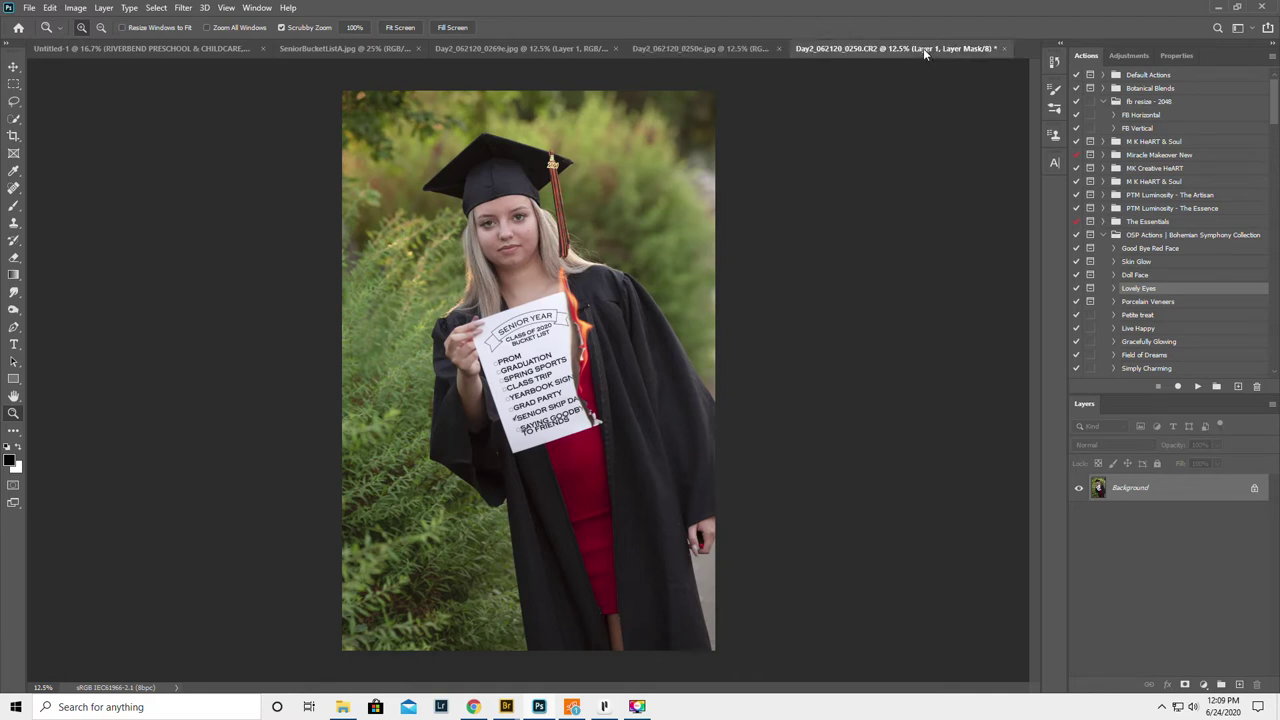
click(729, 48)
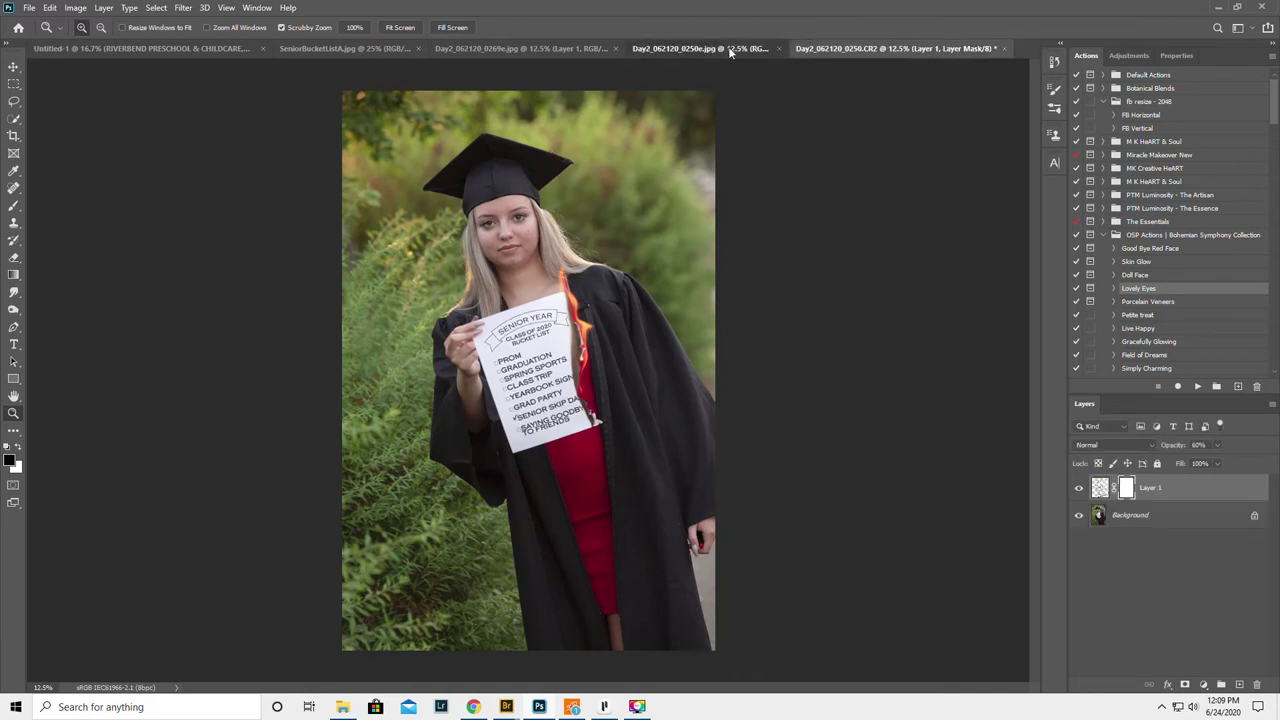
click(894, 48)
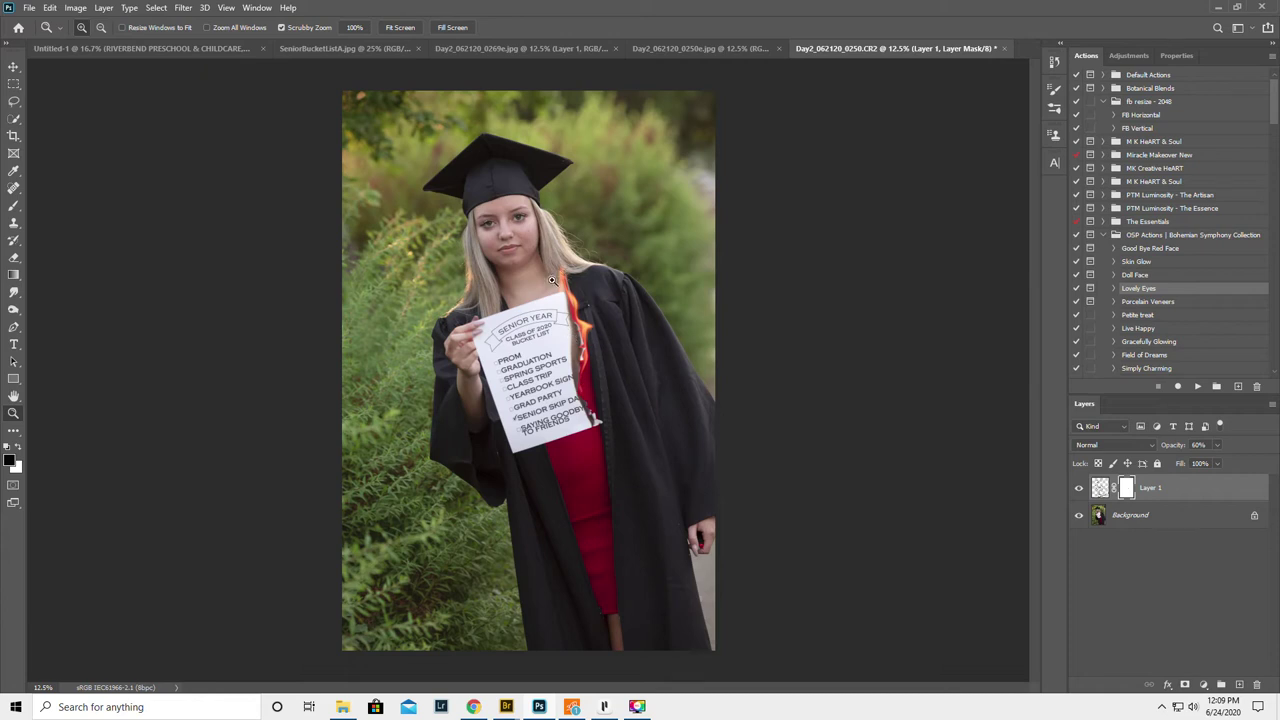
drag(579, 387, 582, 326)
click(474, 710)
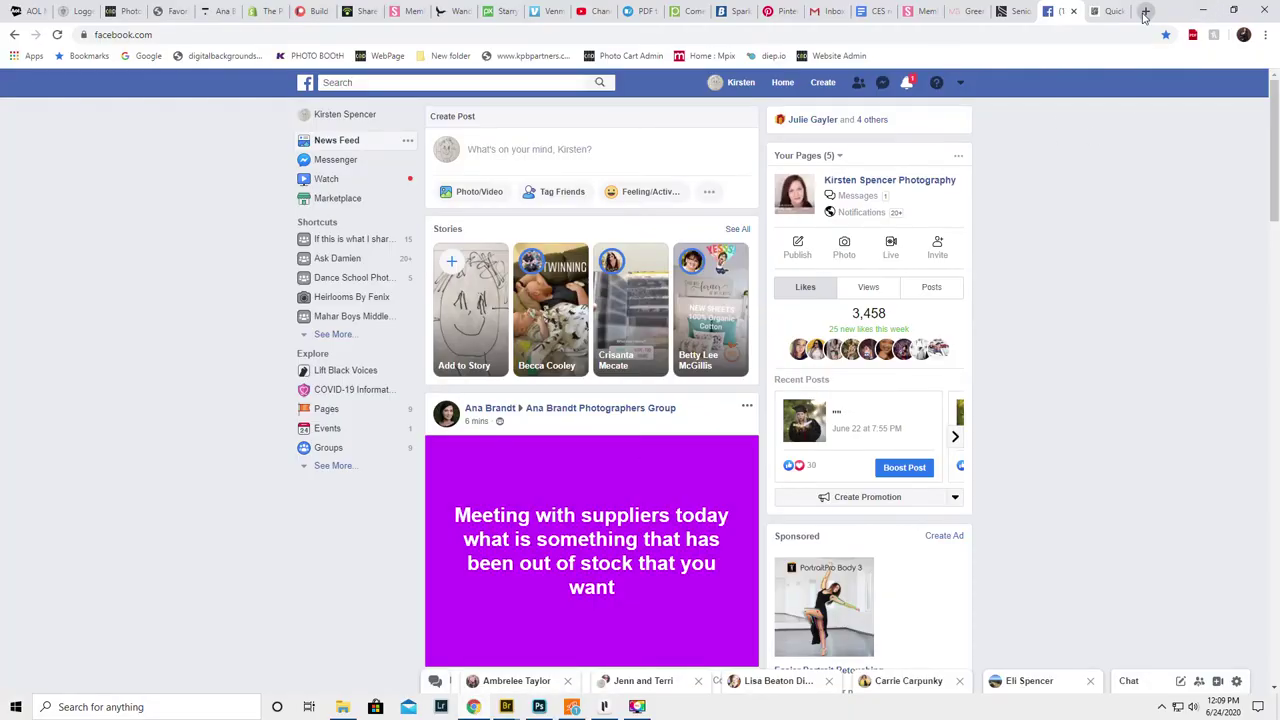
Search Bing for 'flame' in a new tab and browse the image results
click(1145, 12)
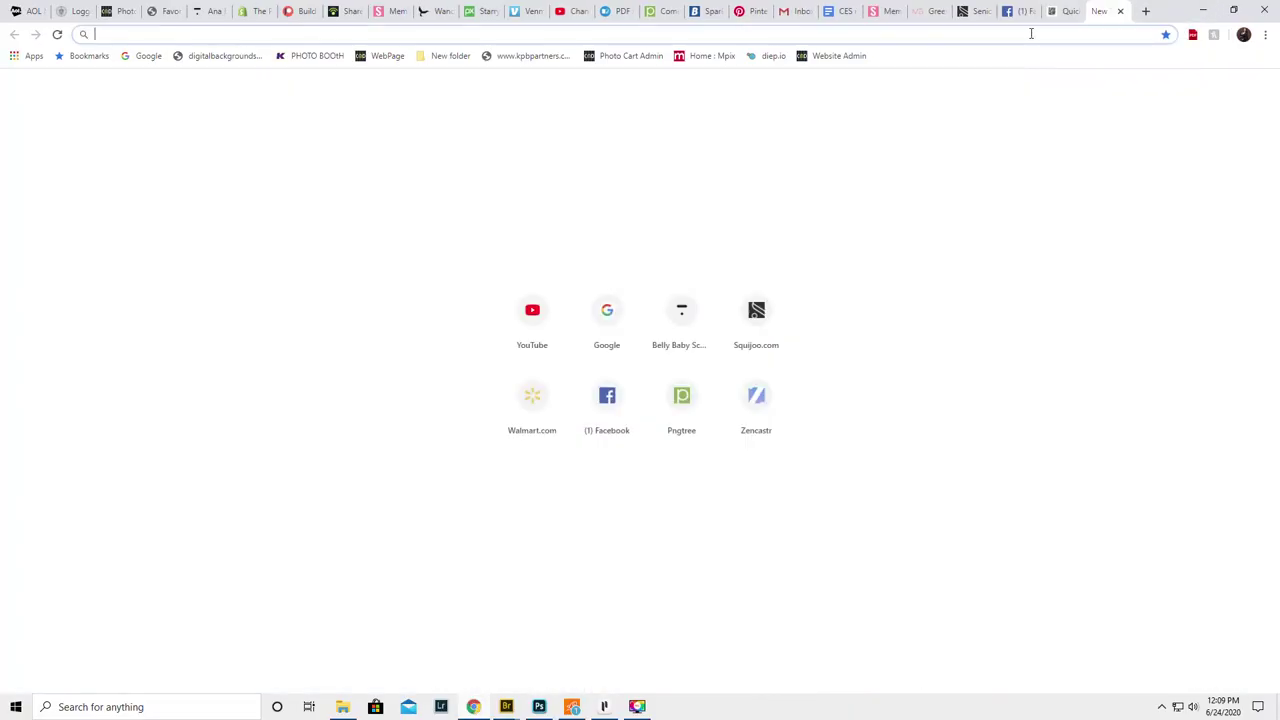
text(flame)
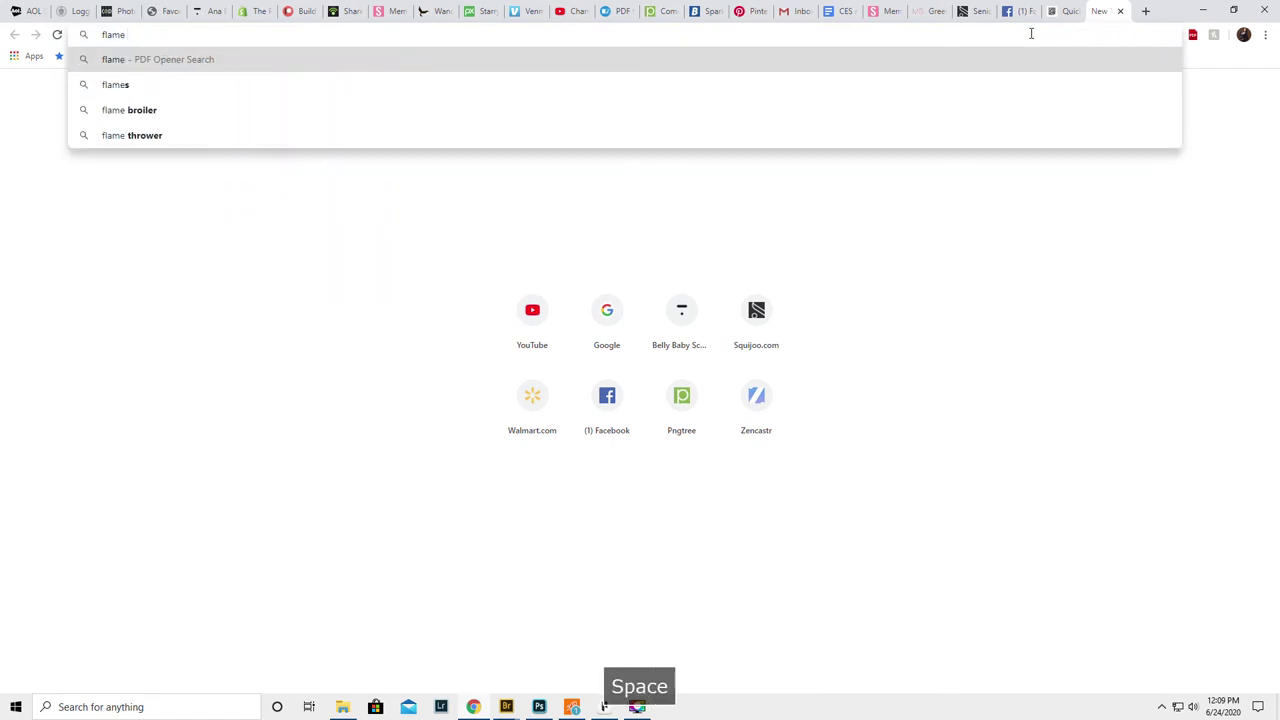
key(Return)
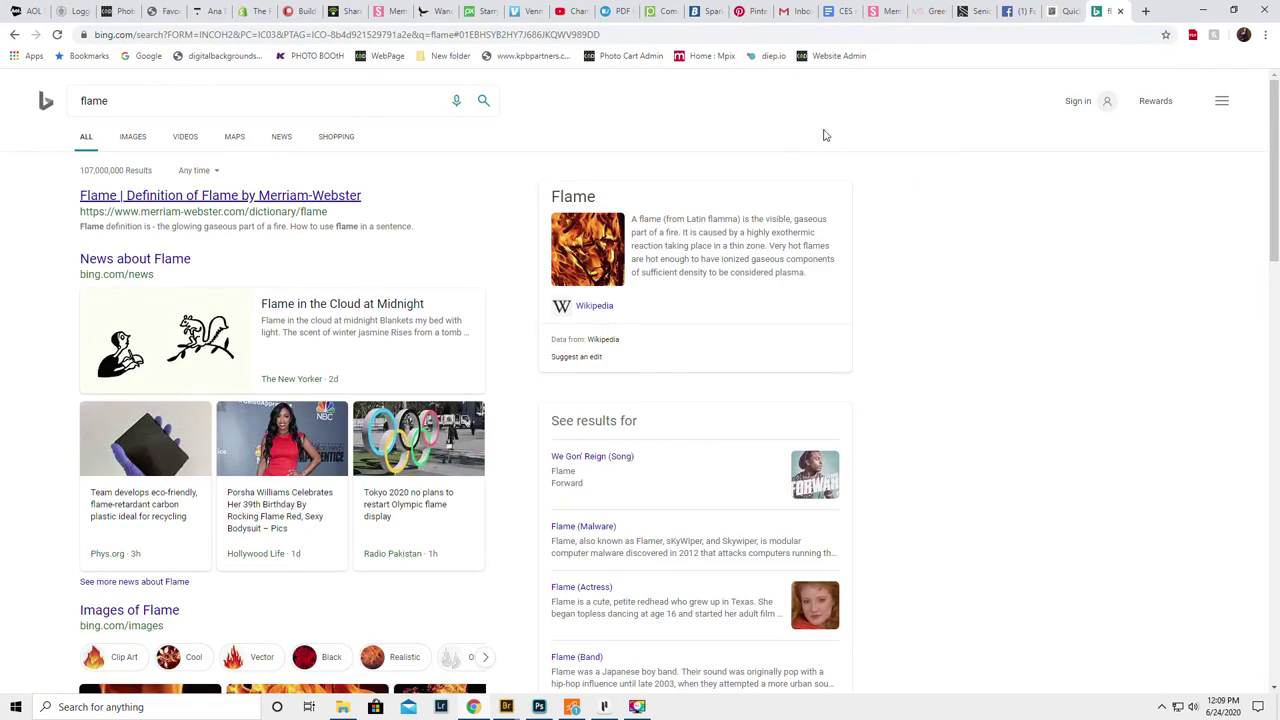
click(133, 137)
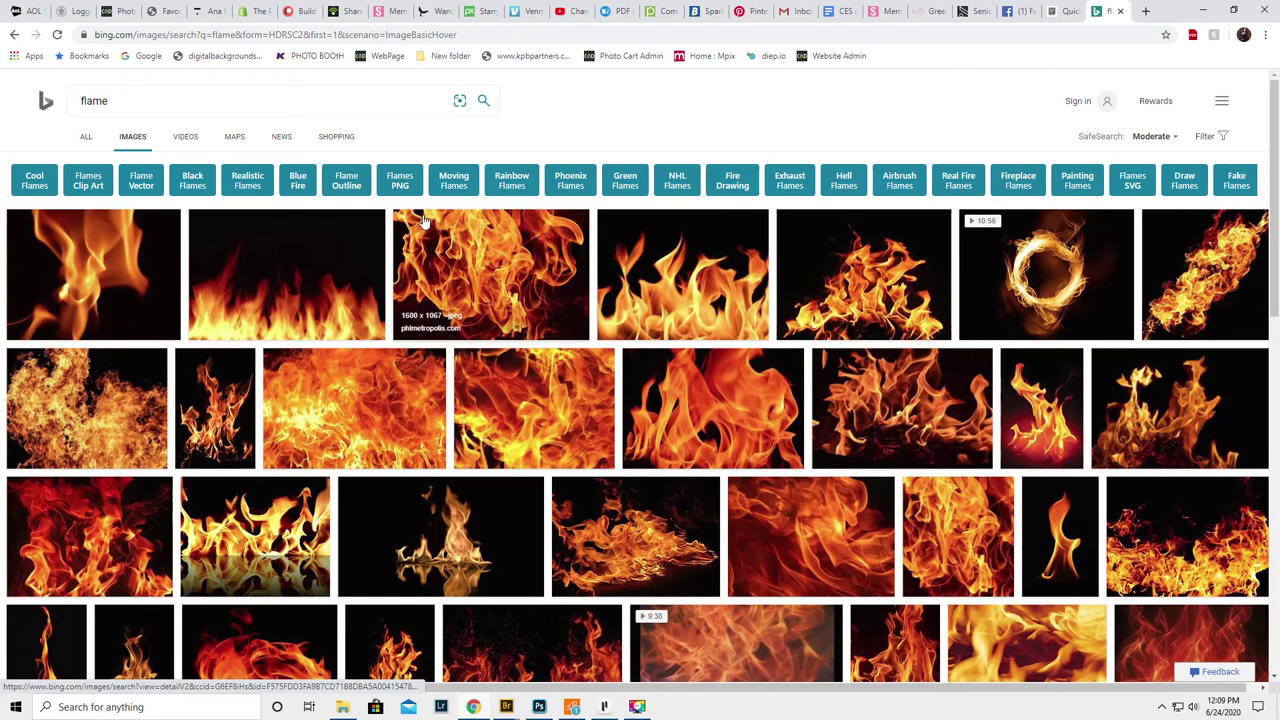
scroll(420, 313, down, 1)
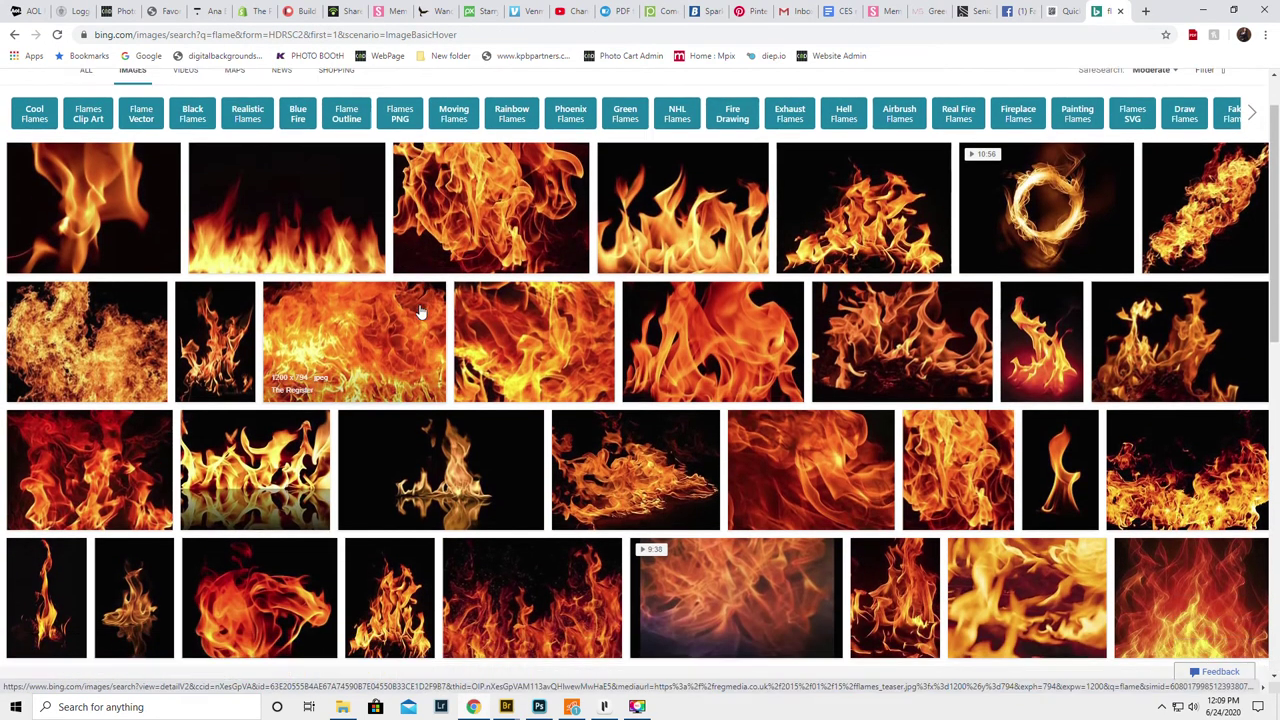
scroll(420, 313, down, 1)
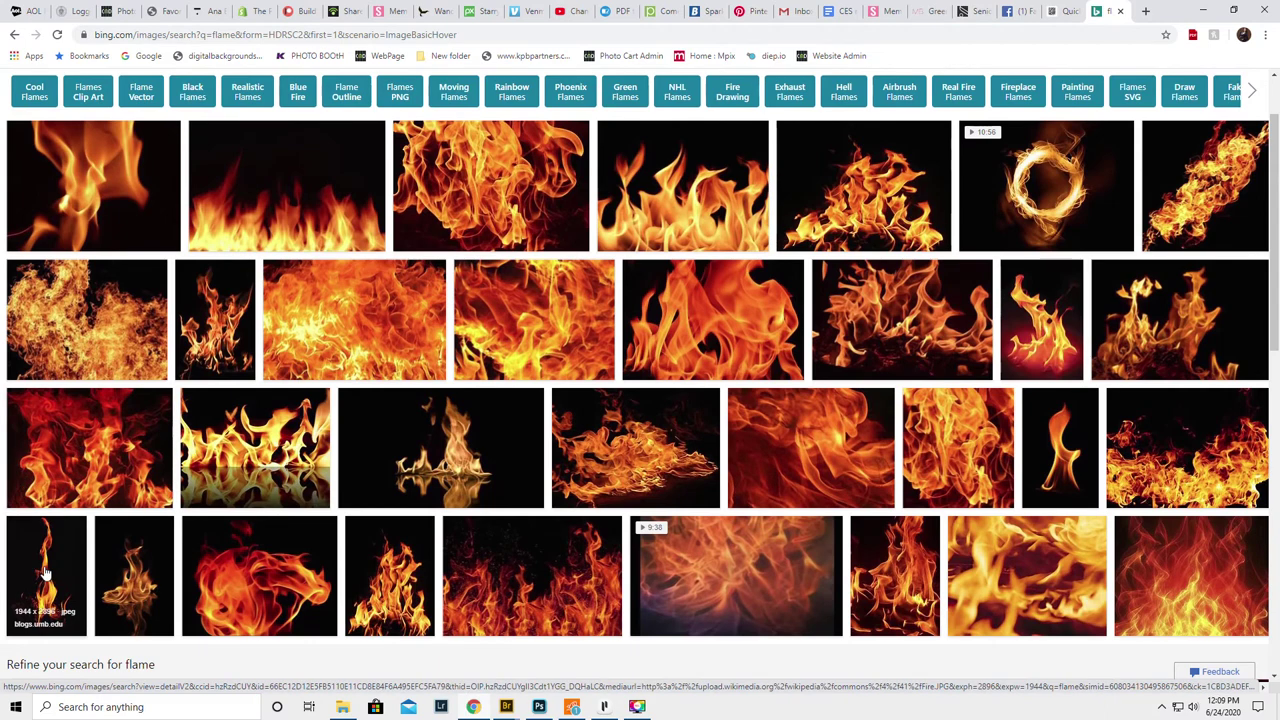
Save the tall single-flame image as flame.jpg in Downloads and return to Photoshop
click(1062, 440)
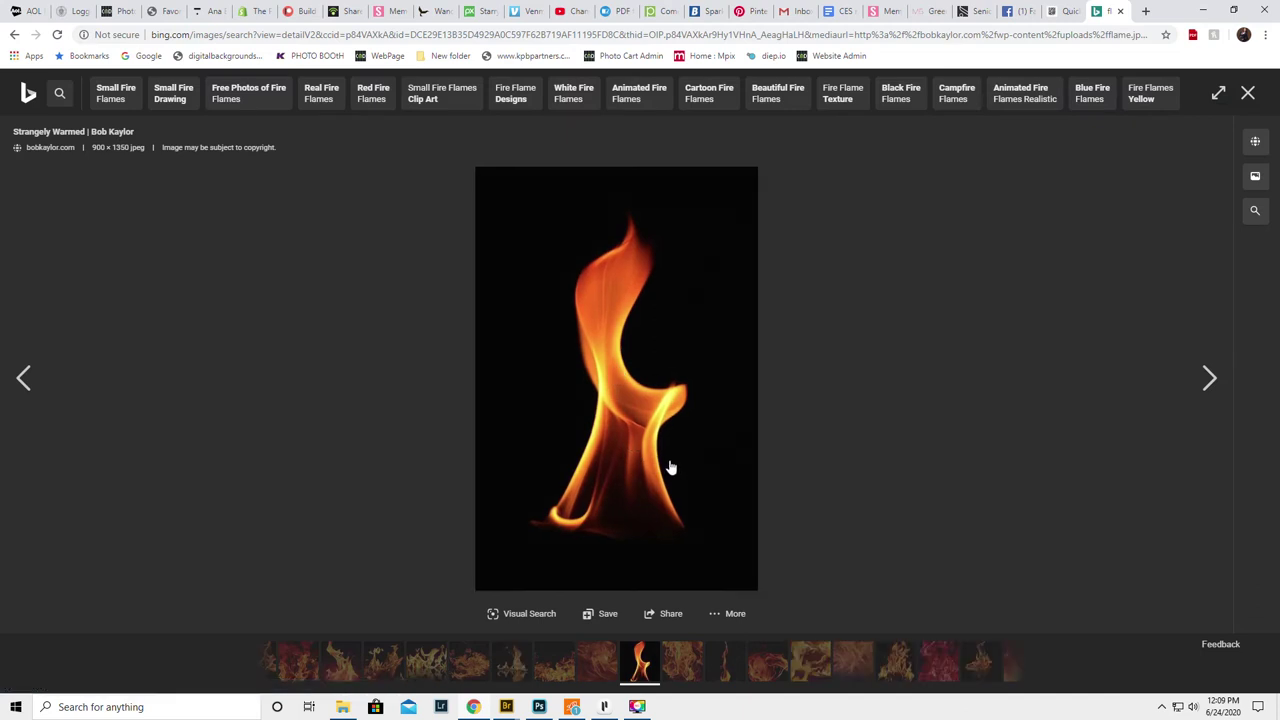
right_click(634, 388)
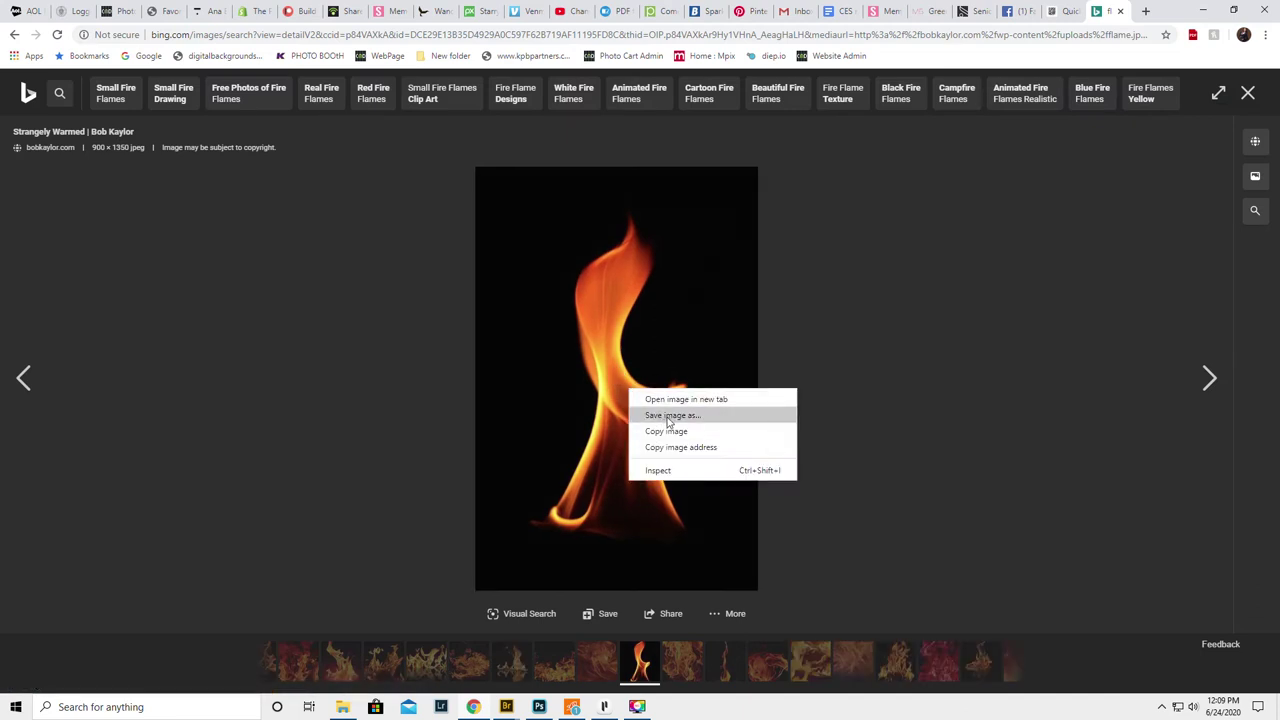
click(668, 422)
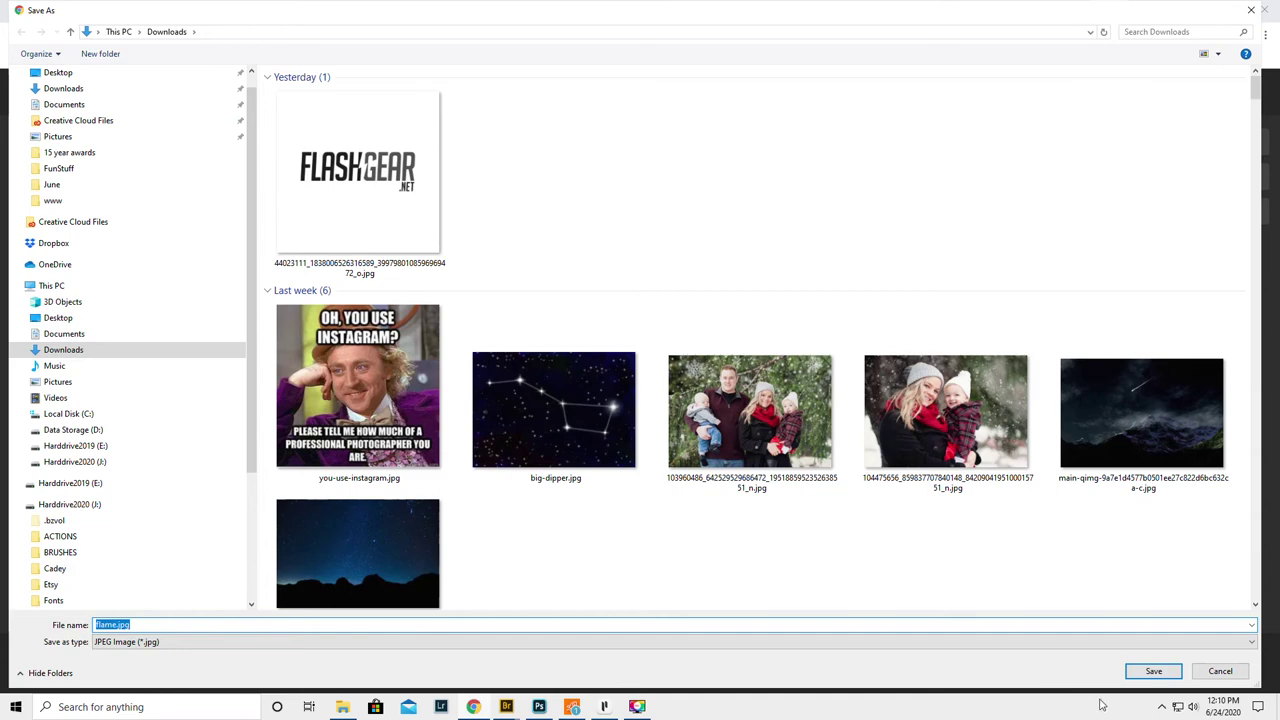
click(1153, 671)
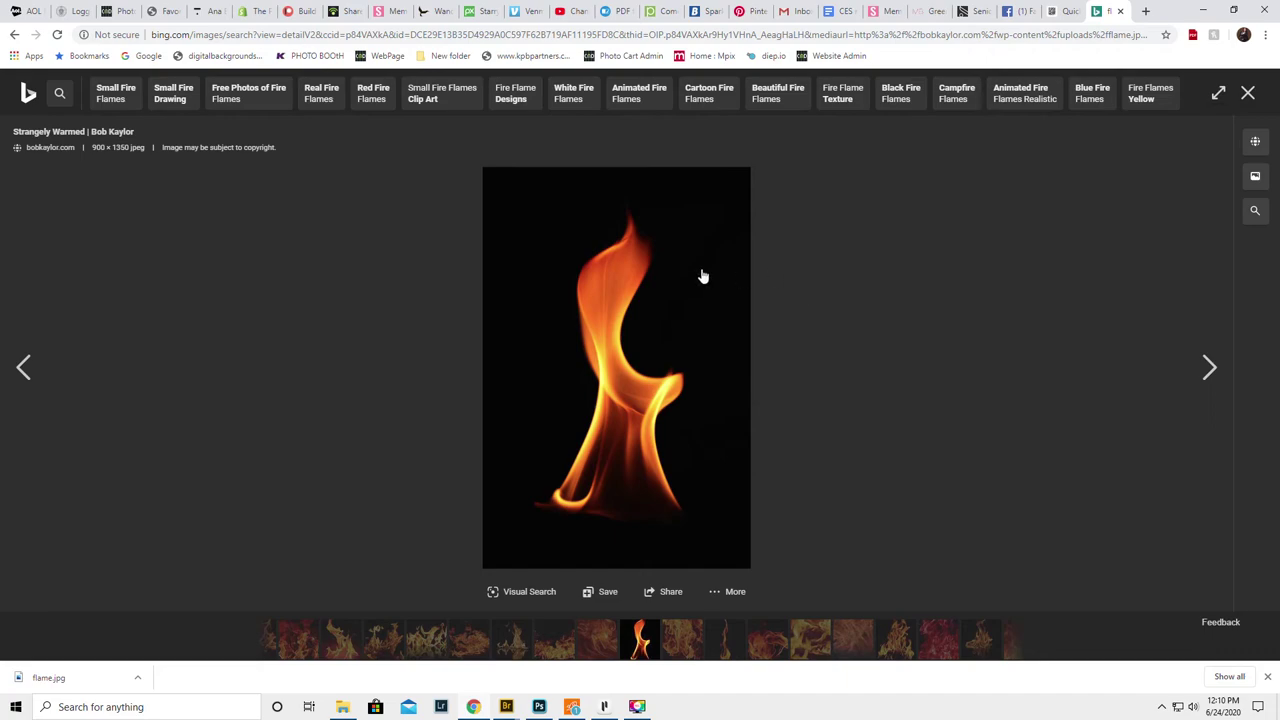
click(1203, 10)
key(space)
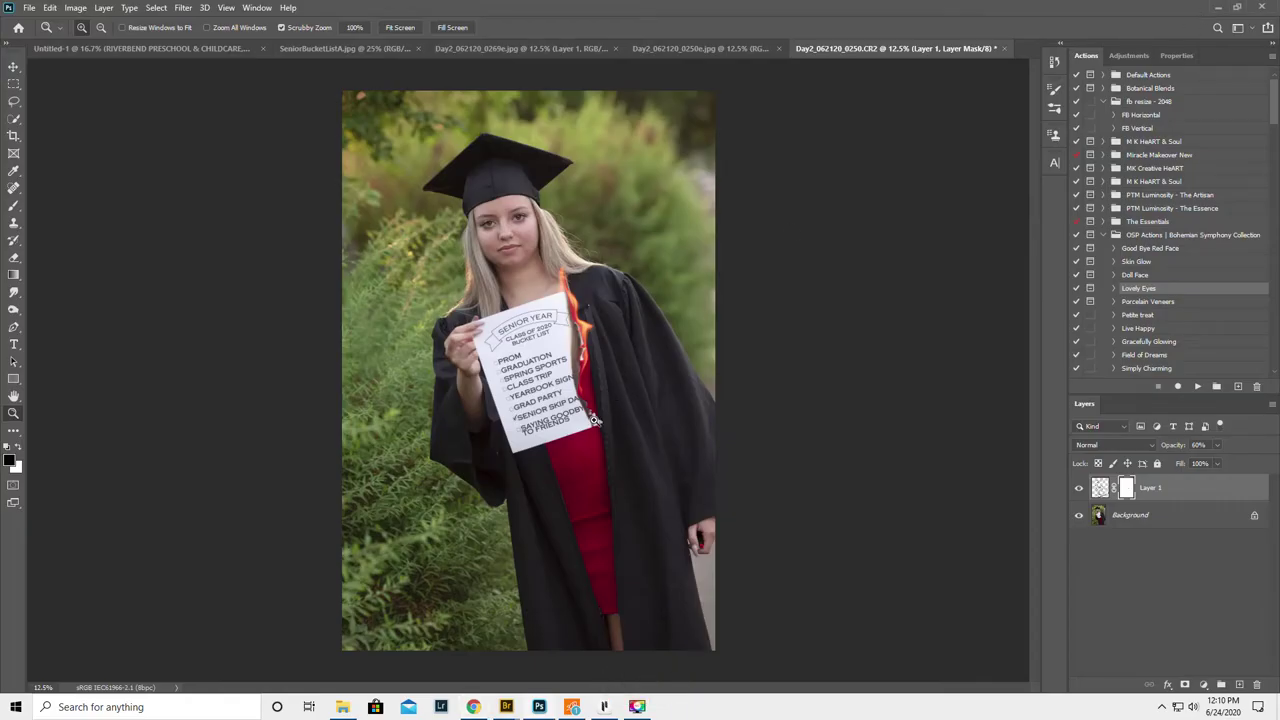
Flatten the image into a single Background layer
click(1161, 516)
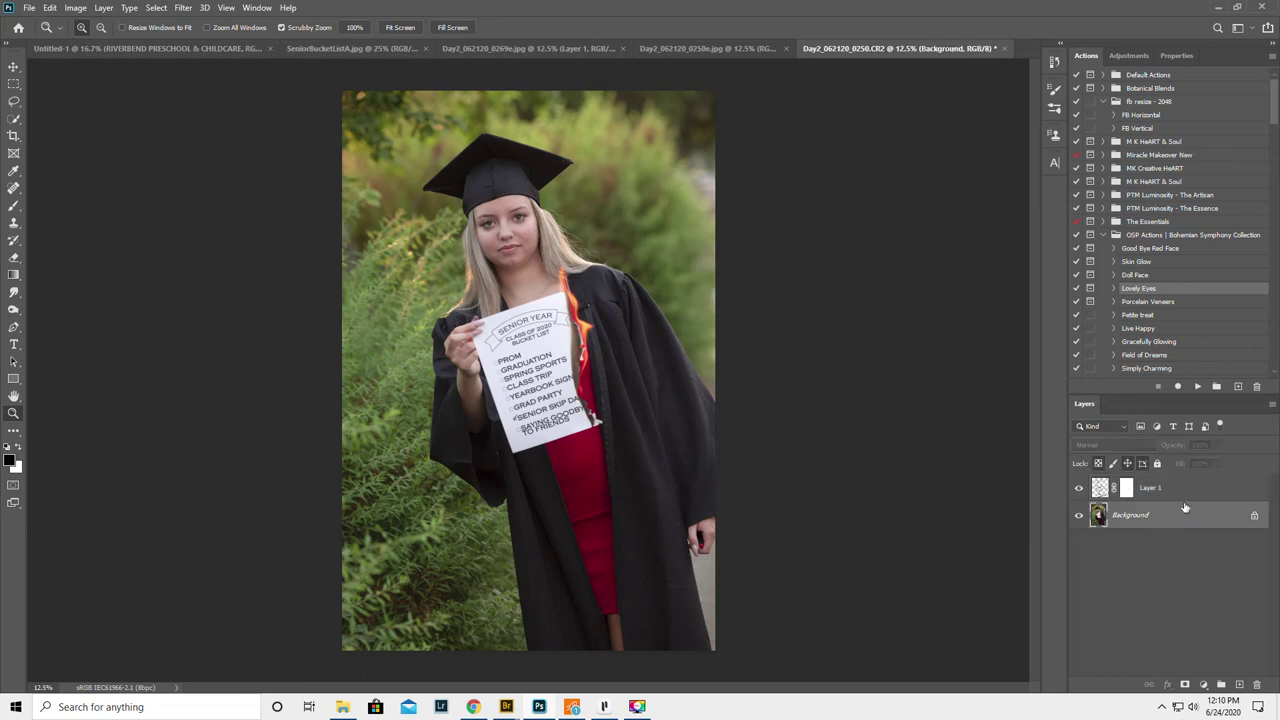
click(1272, 405)
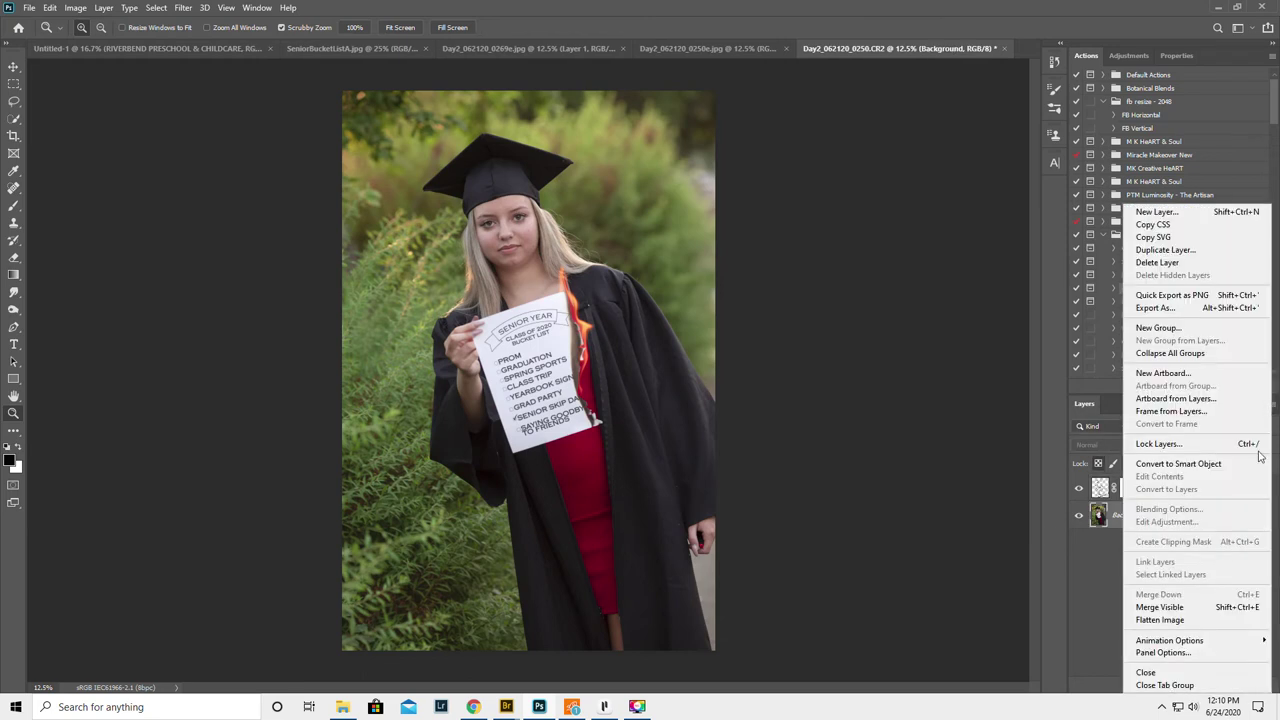
click(1180, 624)
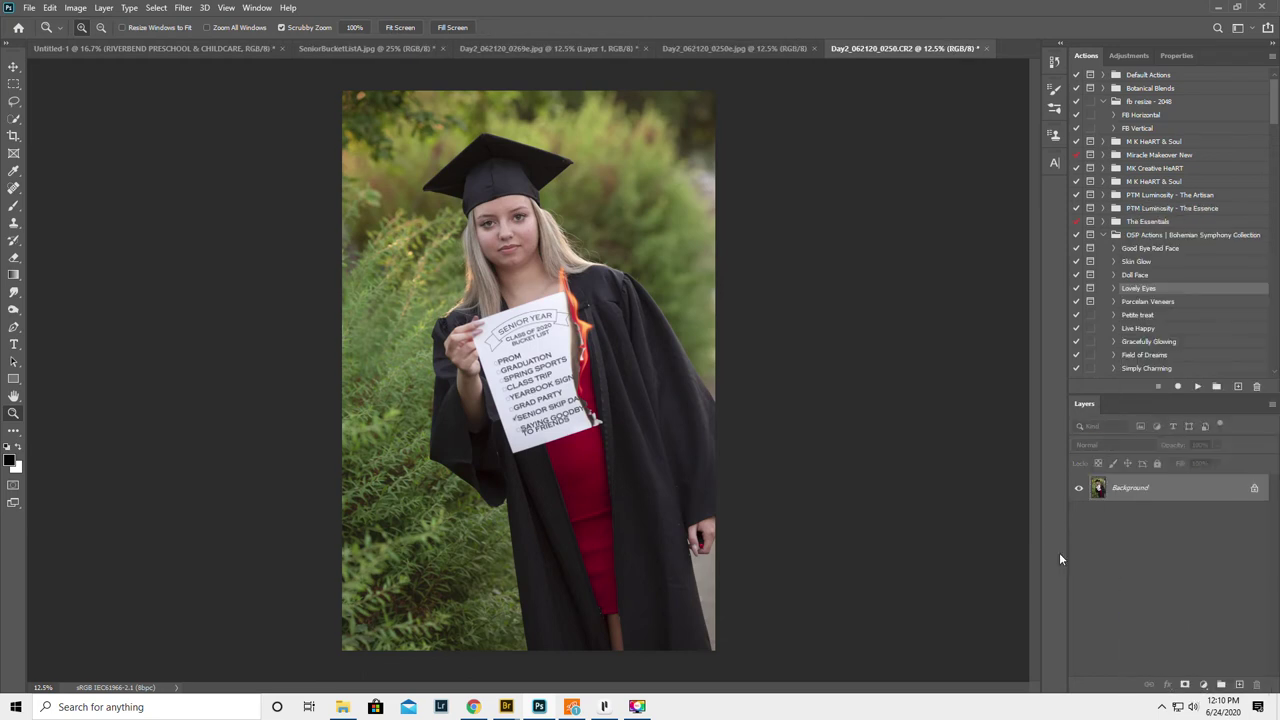
Place flame.jpg from Downloads as an embedded layer and shrink it to a small box
click(29, 8)
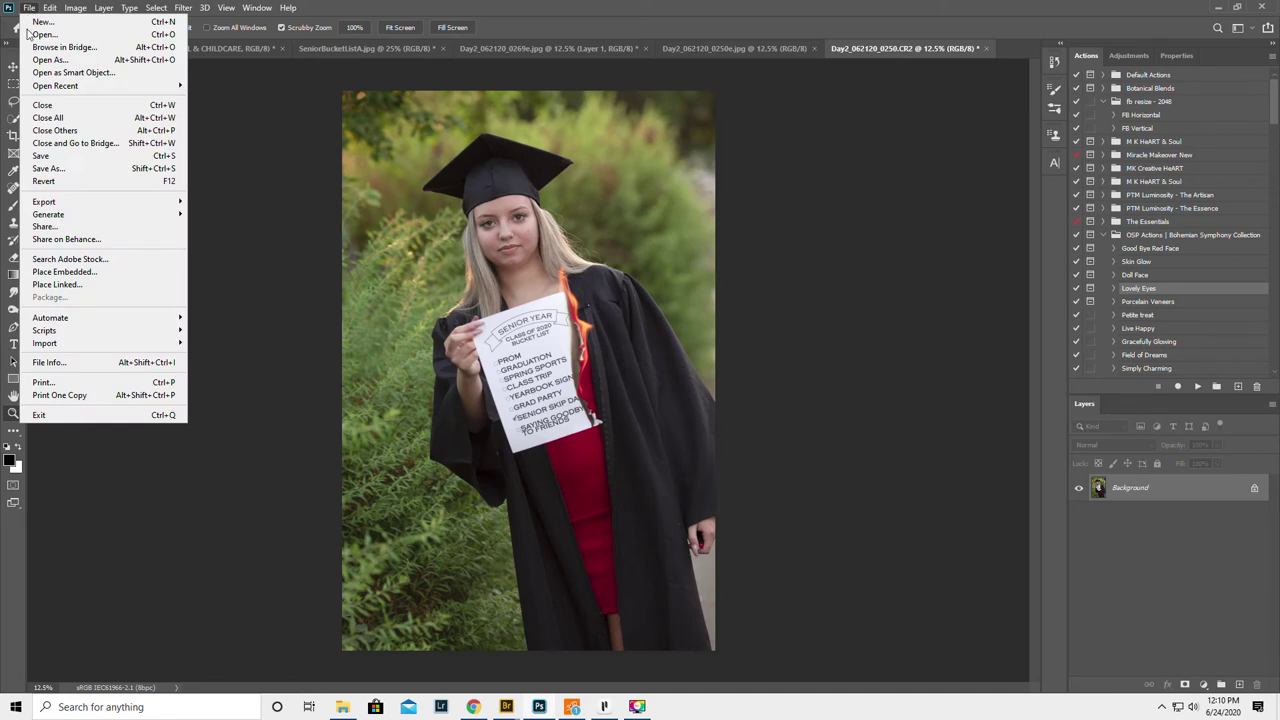
click(77, 271)
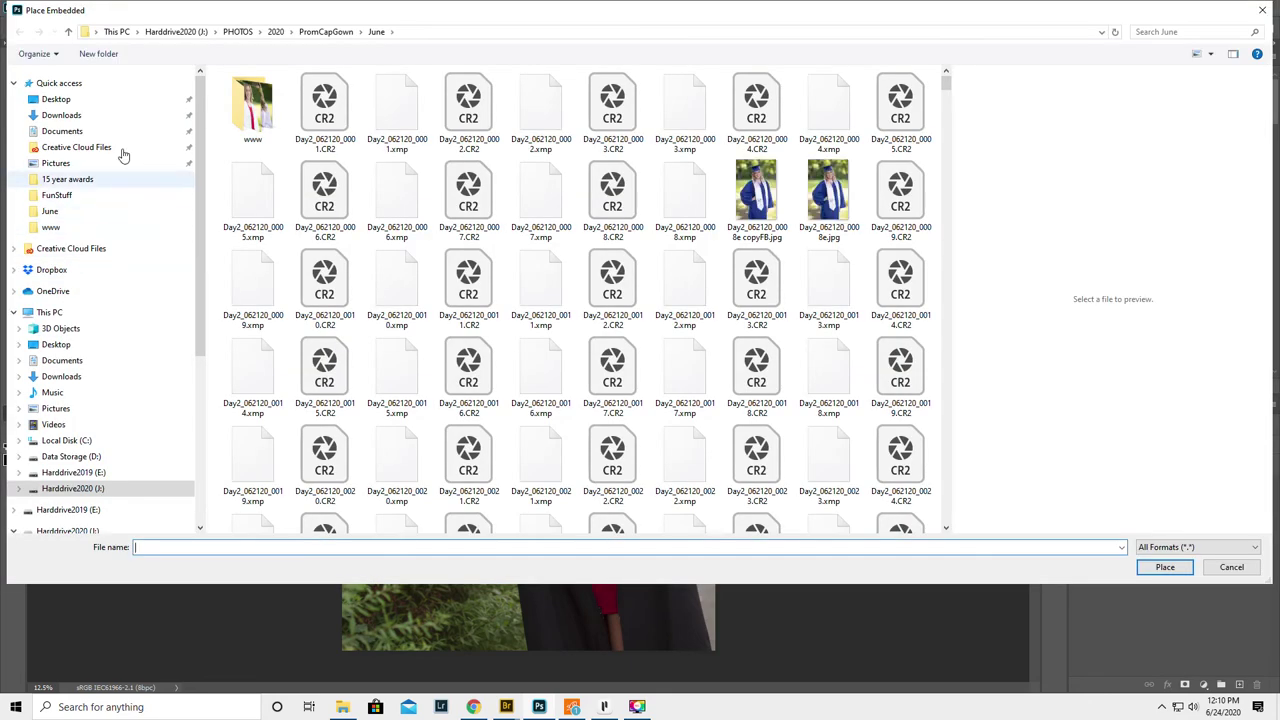
click(61, 115)
click(298, 158)
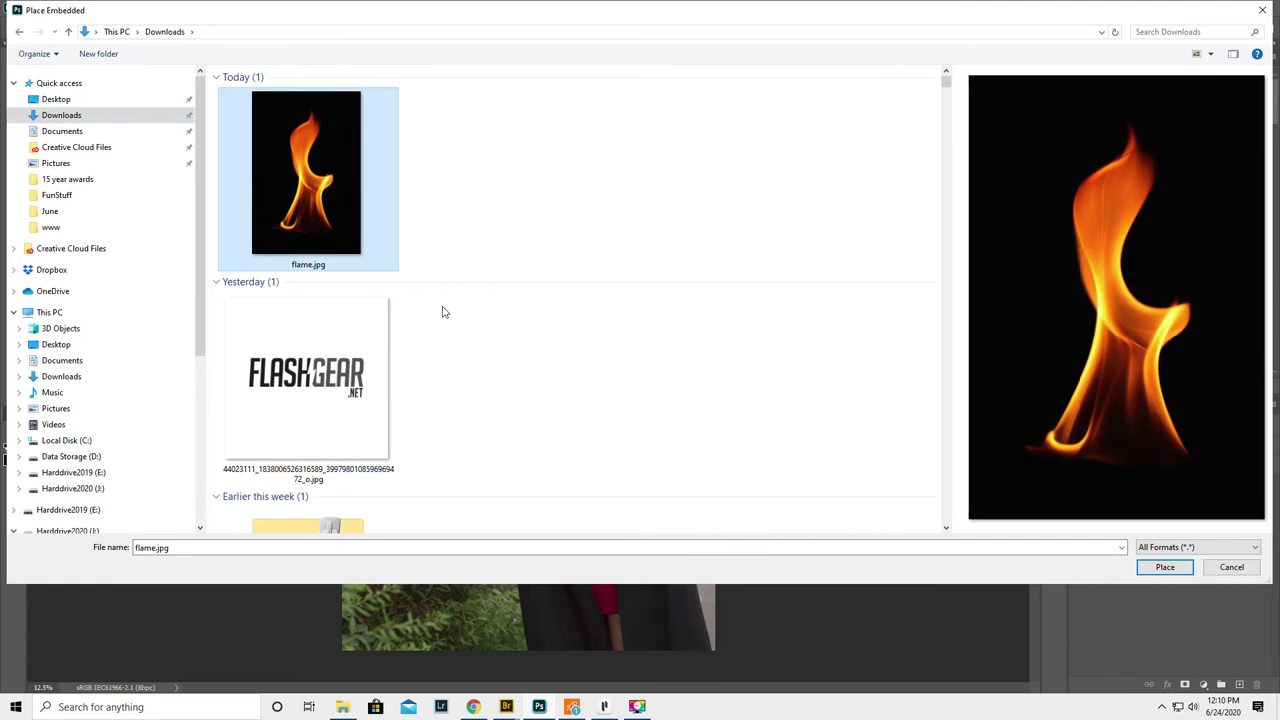
click(1165, 567)
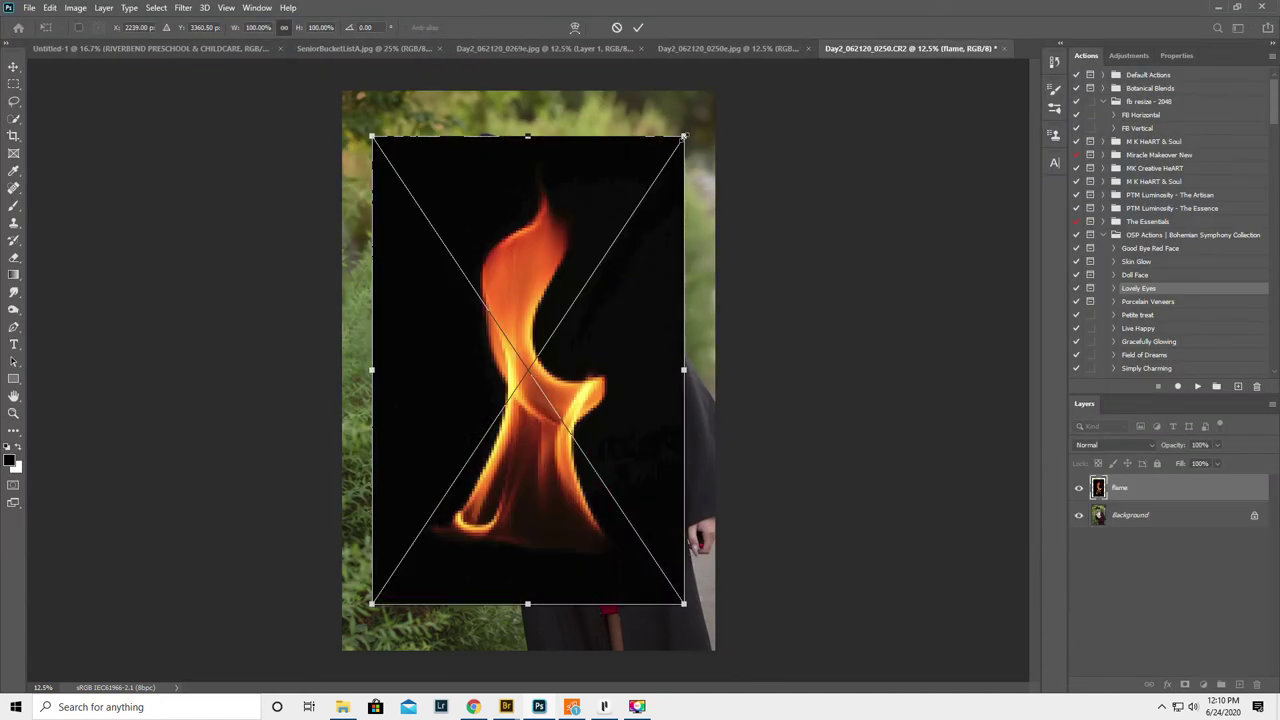
mouse_move(684, 135)
mouse_down()
mouse_move(417, 530)
mouse_move(572, 475)
mouse_move(632, 370)
mouse_move(611, 382)
mouse_move(629, 355)
mouse_move(636, 366)
mouse_move(598, 376)
mouse_up()
key(Escape)
Zoom in on the flame and set its layer blend mode to Screen
key(z)
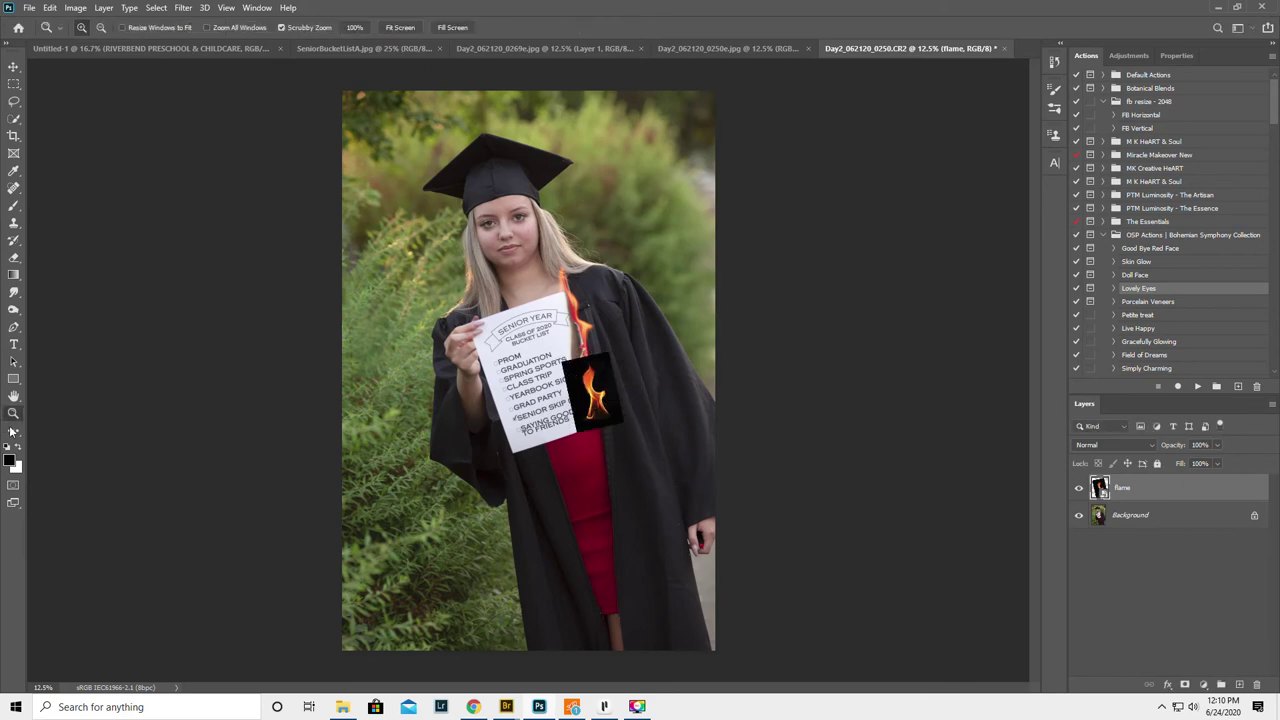
click(584, 399)
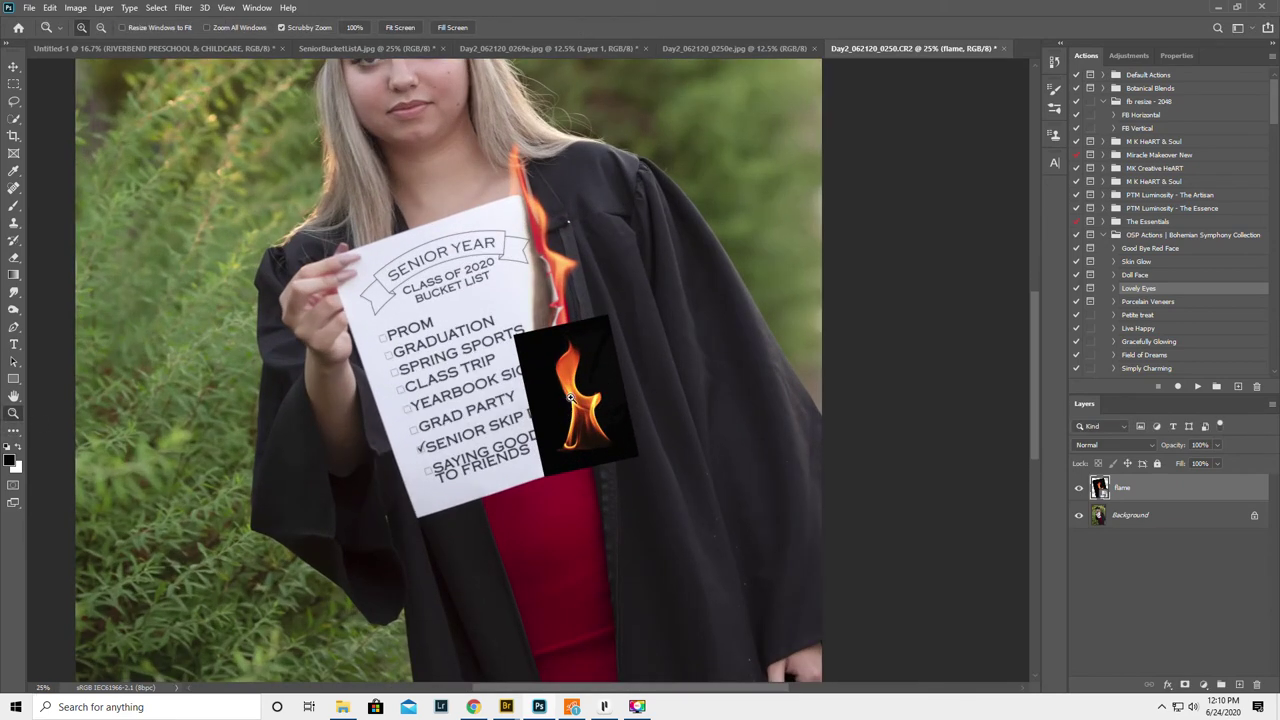
click(570, 397)
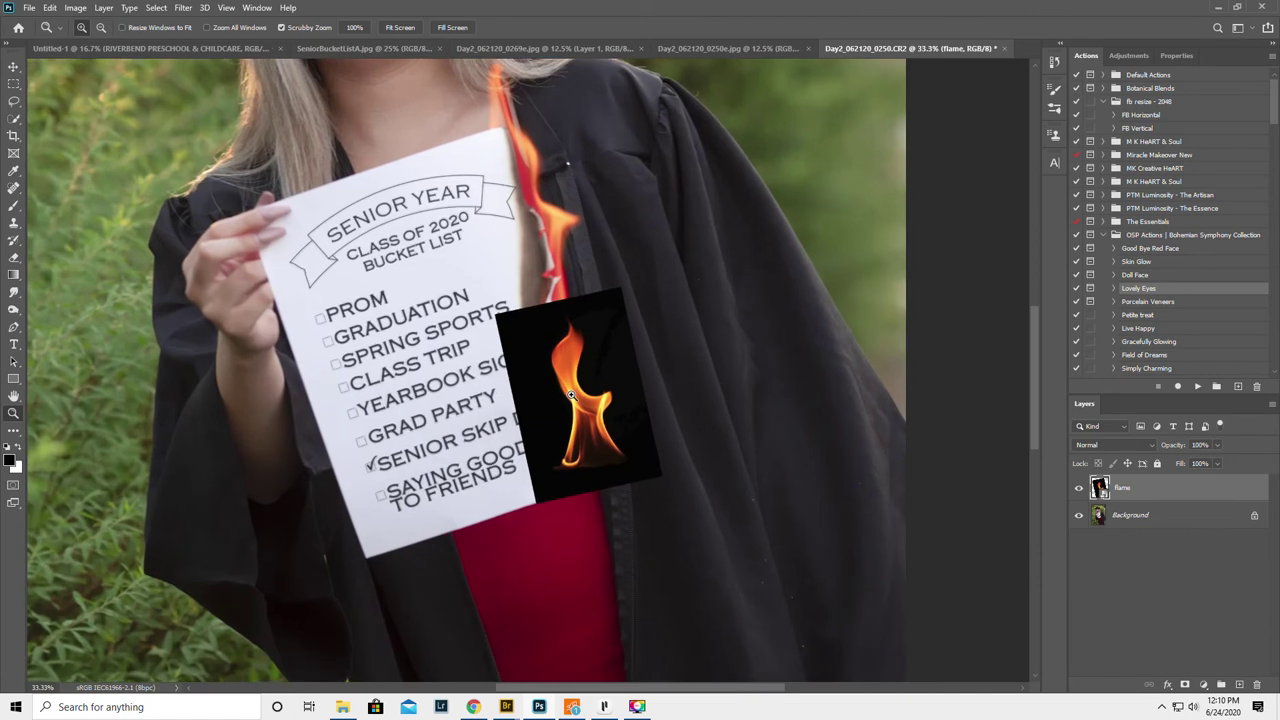
click(1096, 446)
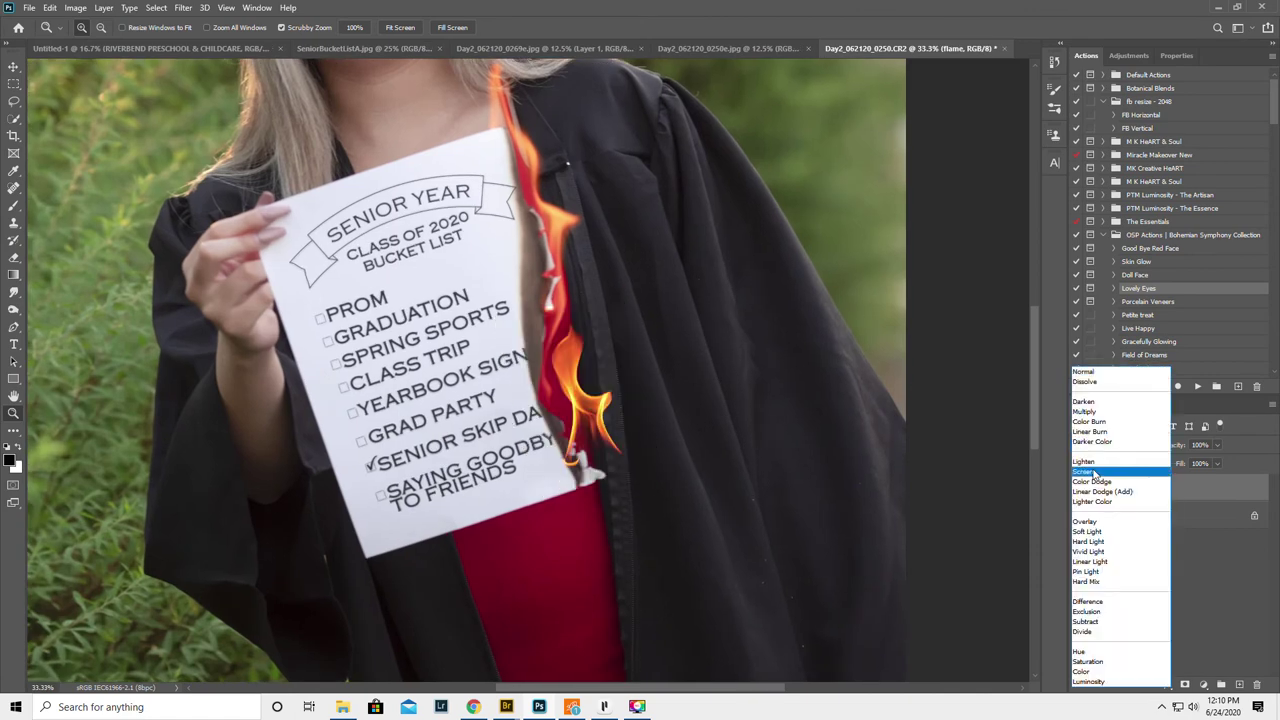
click(1093, 471)
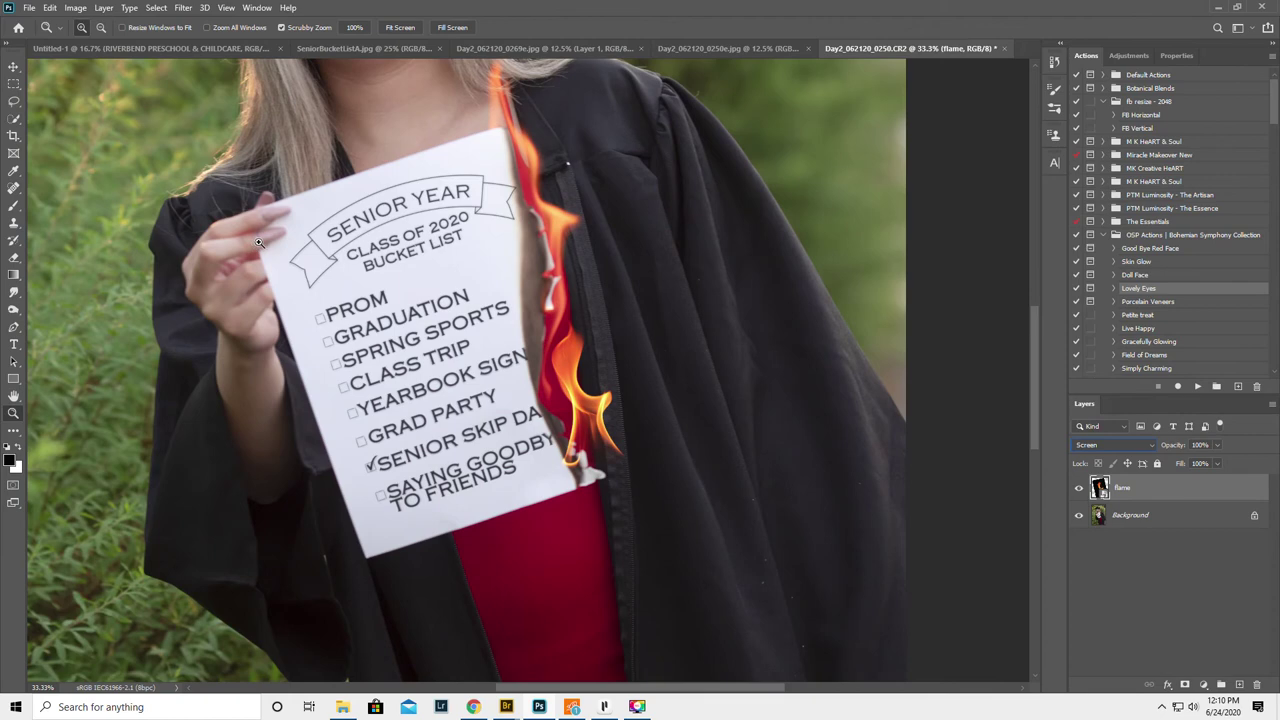
click(14, 67)
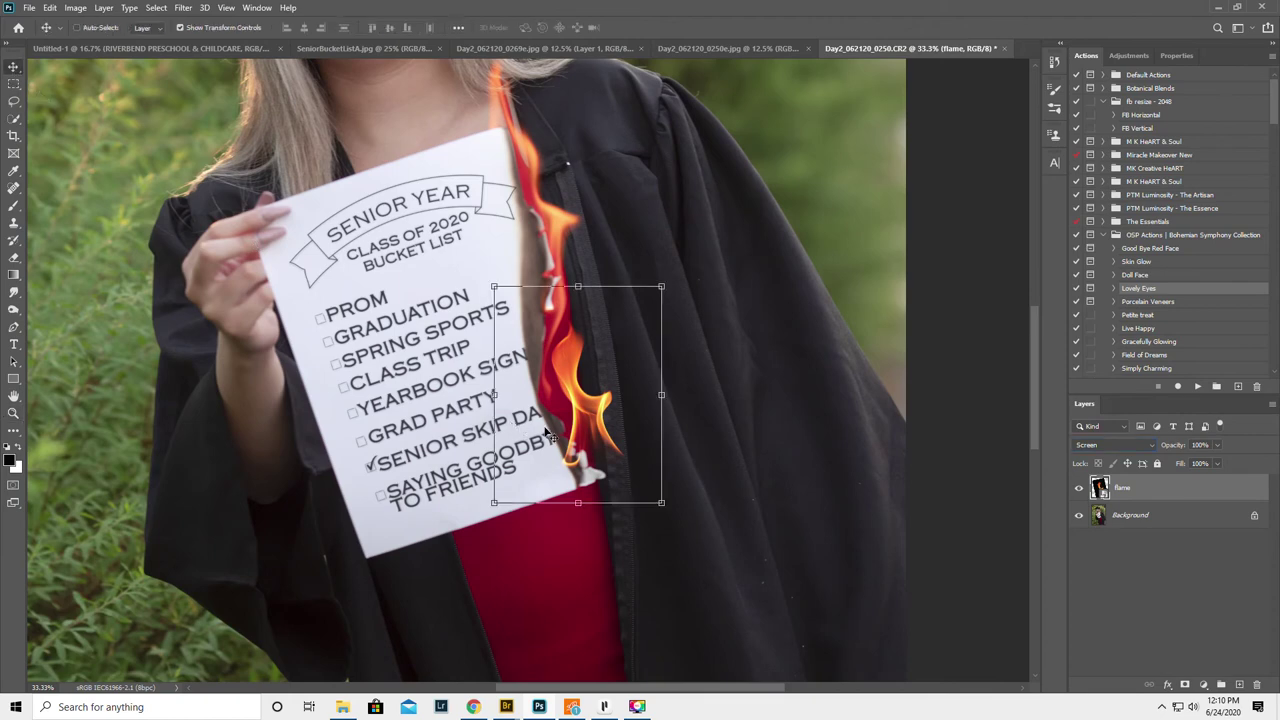
Shrink the flame, tilt it and set it along the paper's lower torn edge
mouse_move(547, 433)
mouse_down()
mouse_move(548, 447)
mouse_move(523, 425)
mouse_move(533, 434)
mouse_up()
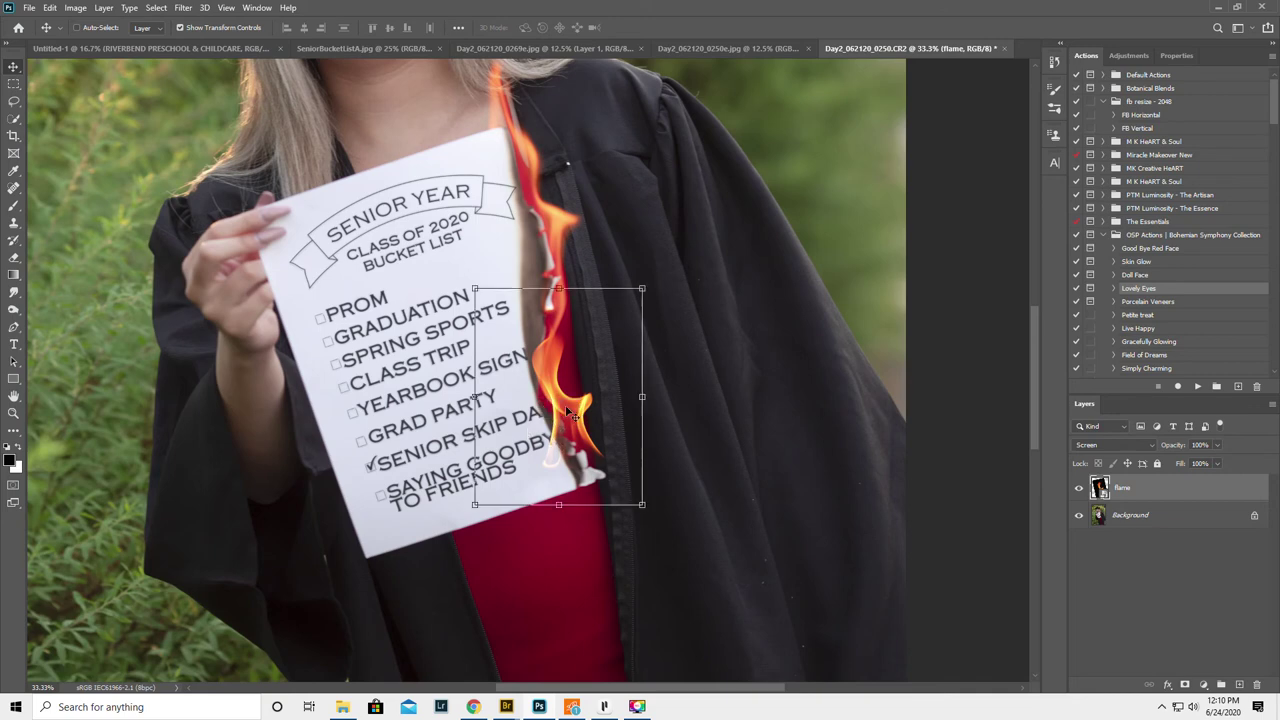
drag(641, 503, 518, 153)
scroll(505, 262, up, 2)
scroll(505, 262, up, 1)
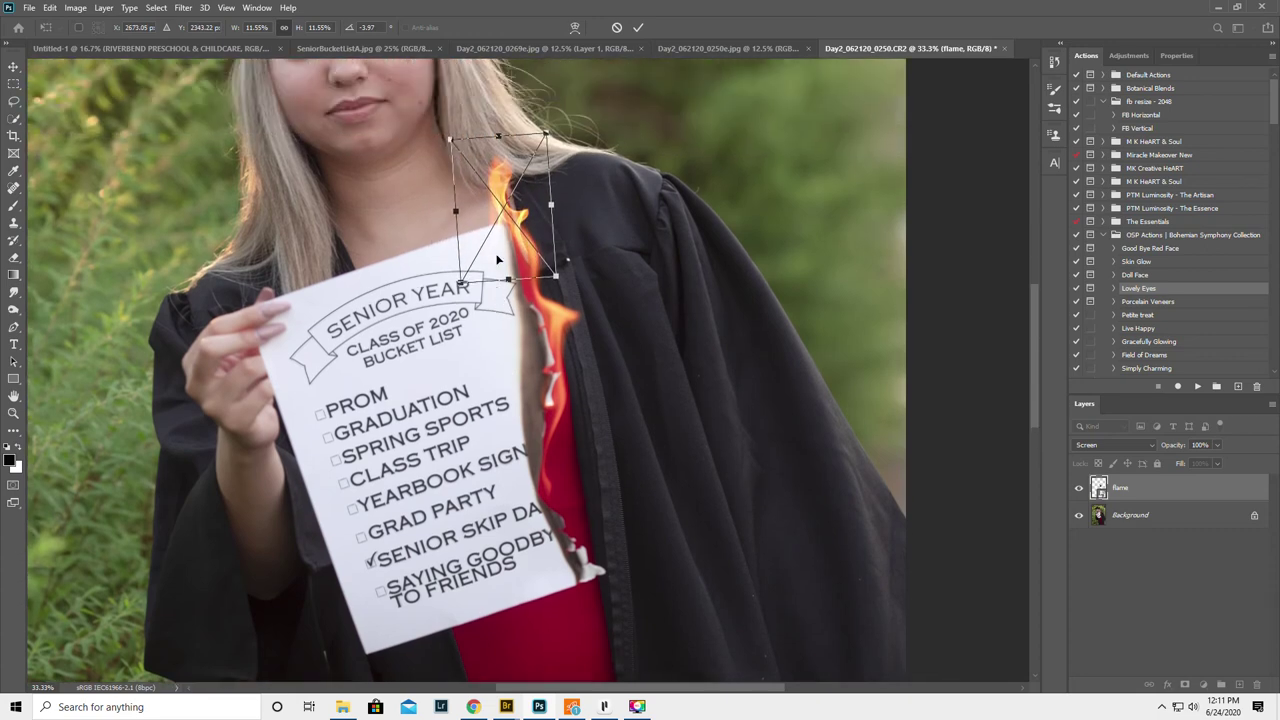
drag(514, 236, 571, 552)
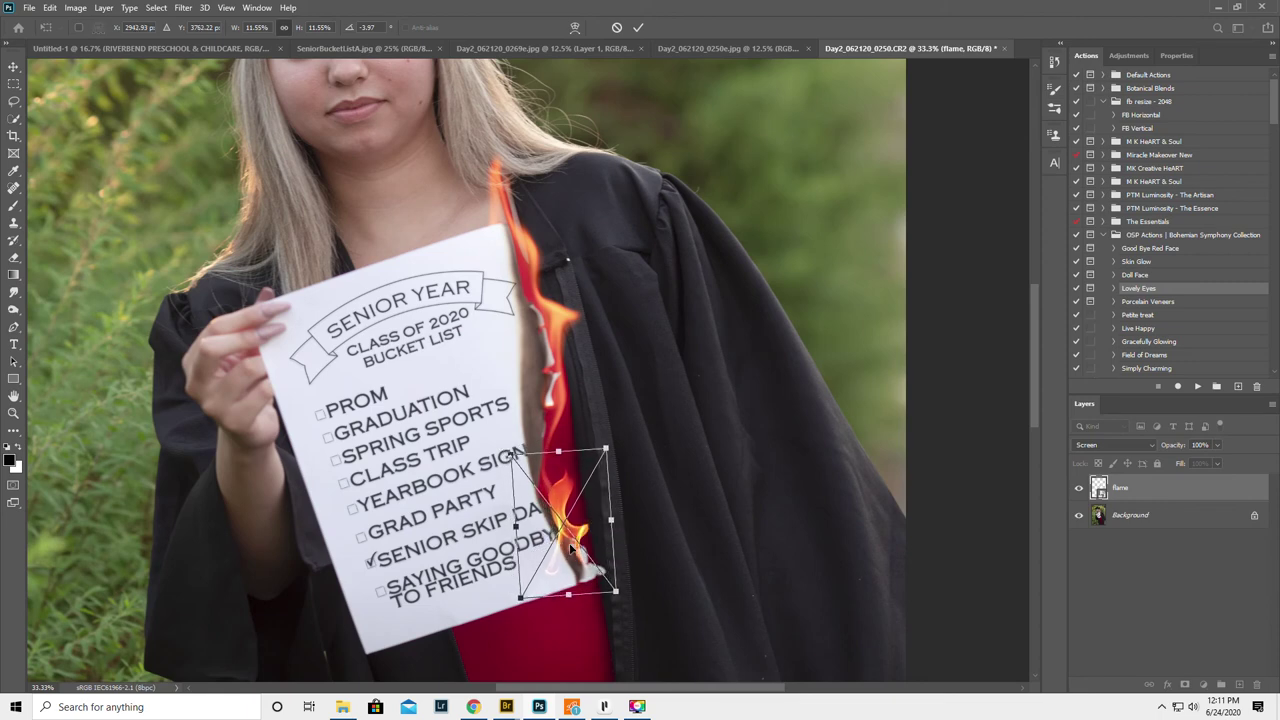
key(Return)
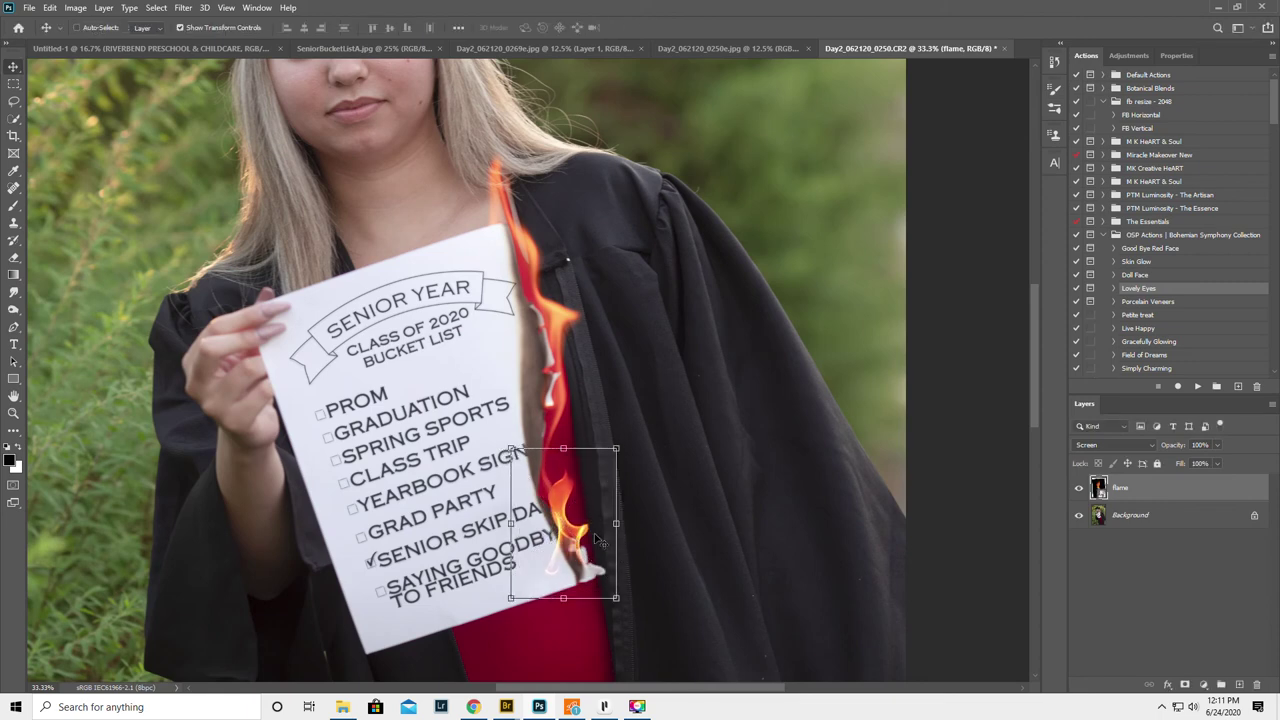
Give the flame layer a white layer mask, zoom out, and target the flame image
click(1186, 685)
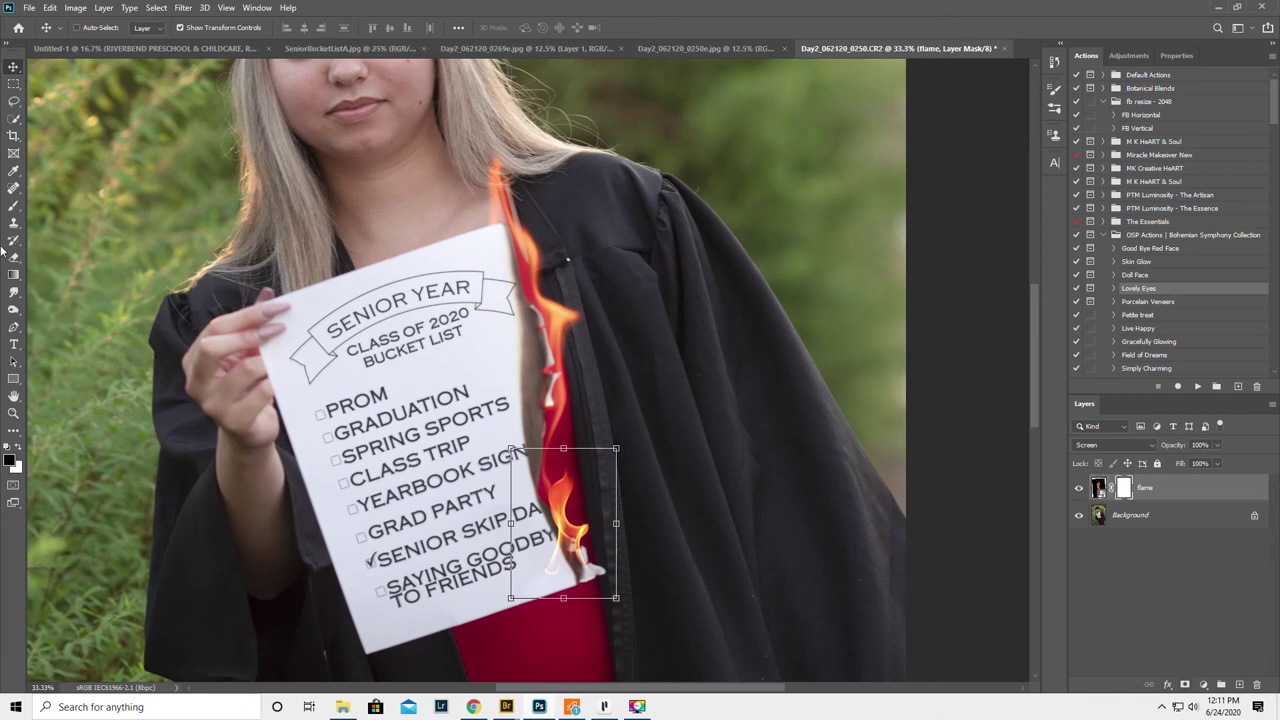
click(13, 207)
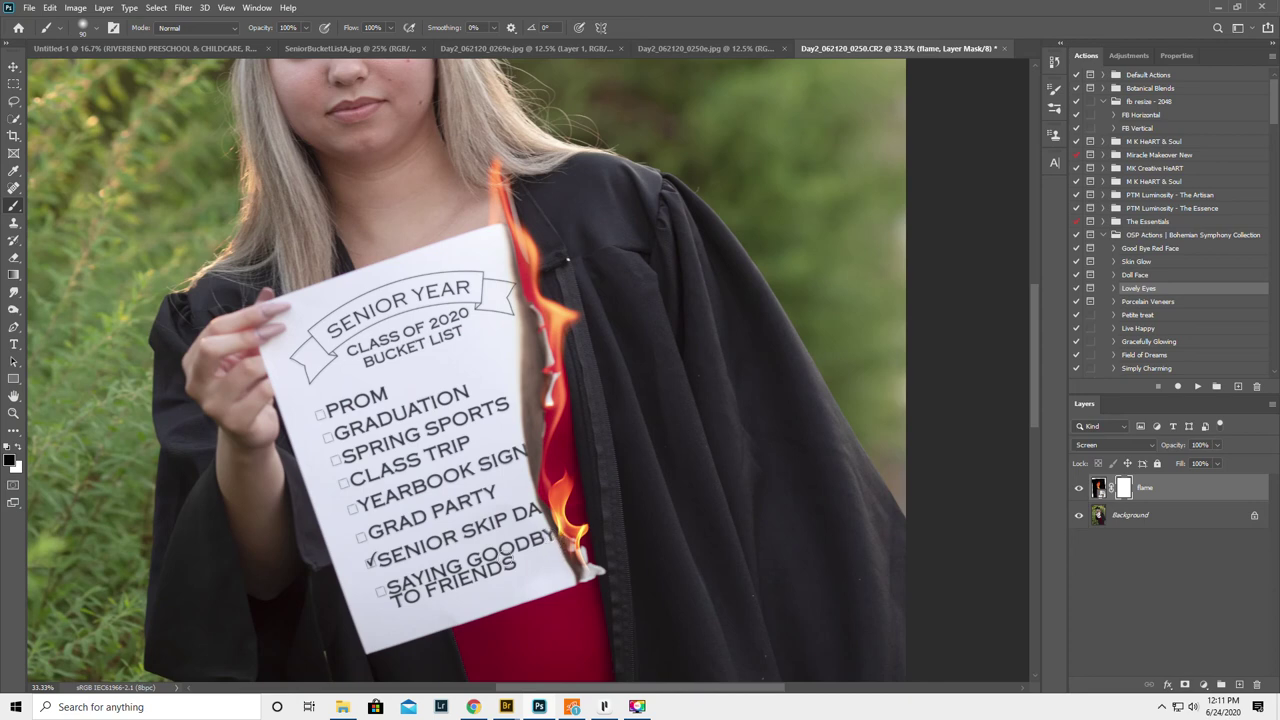
click(13, 413)
alt+click(287, 467)
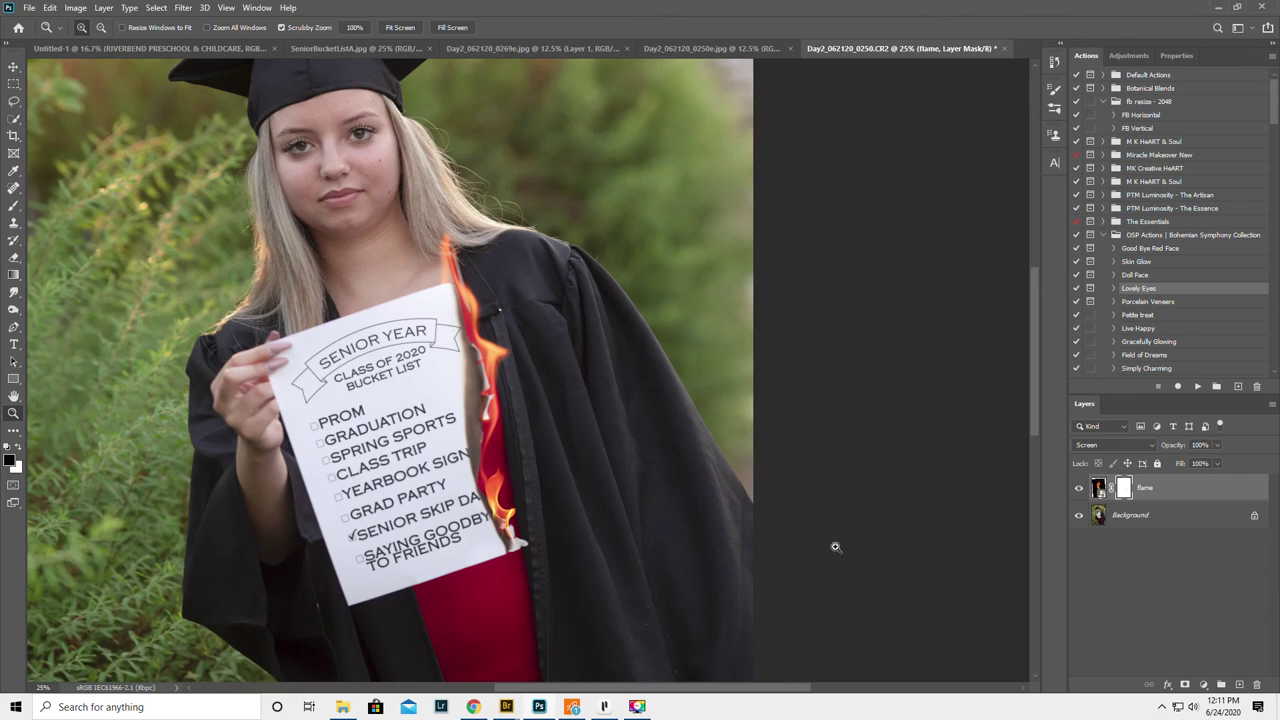
click(1099, 488)
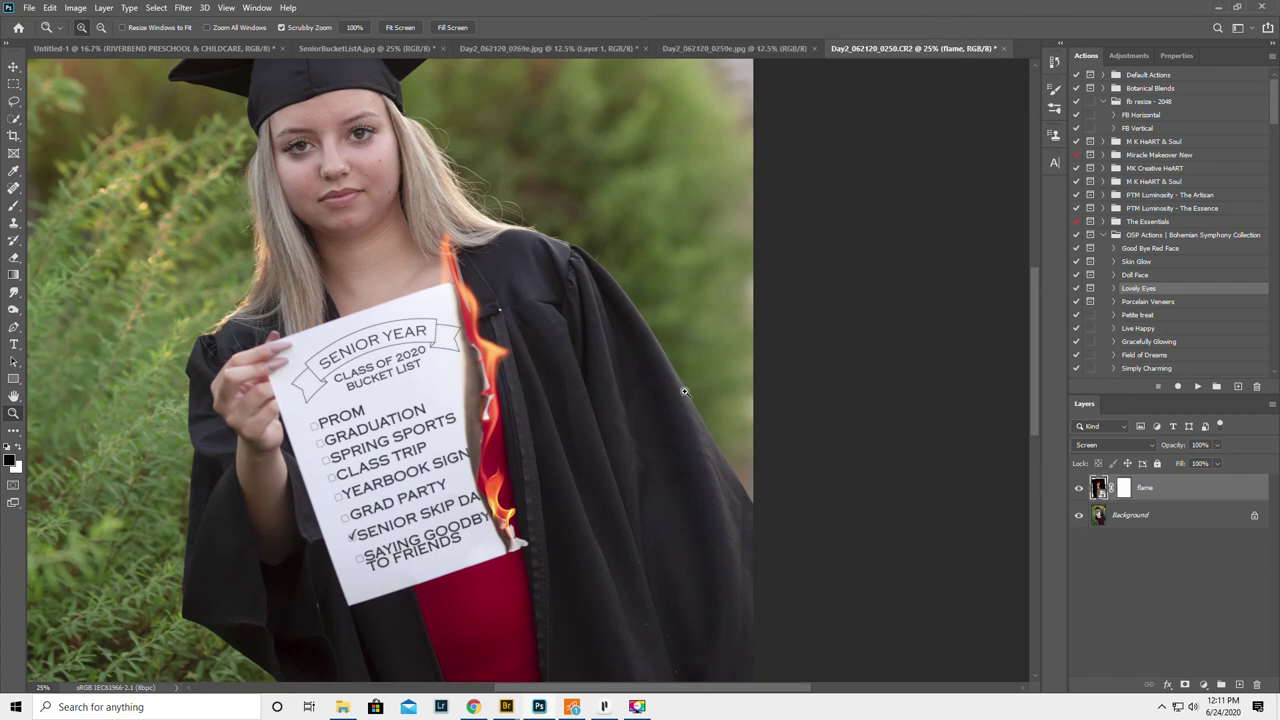
Soften the flame with a 5.4-pixel Gaussian Blur smart filter
click(183, 8)
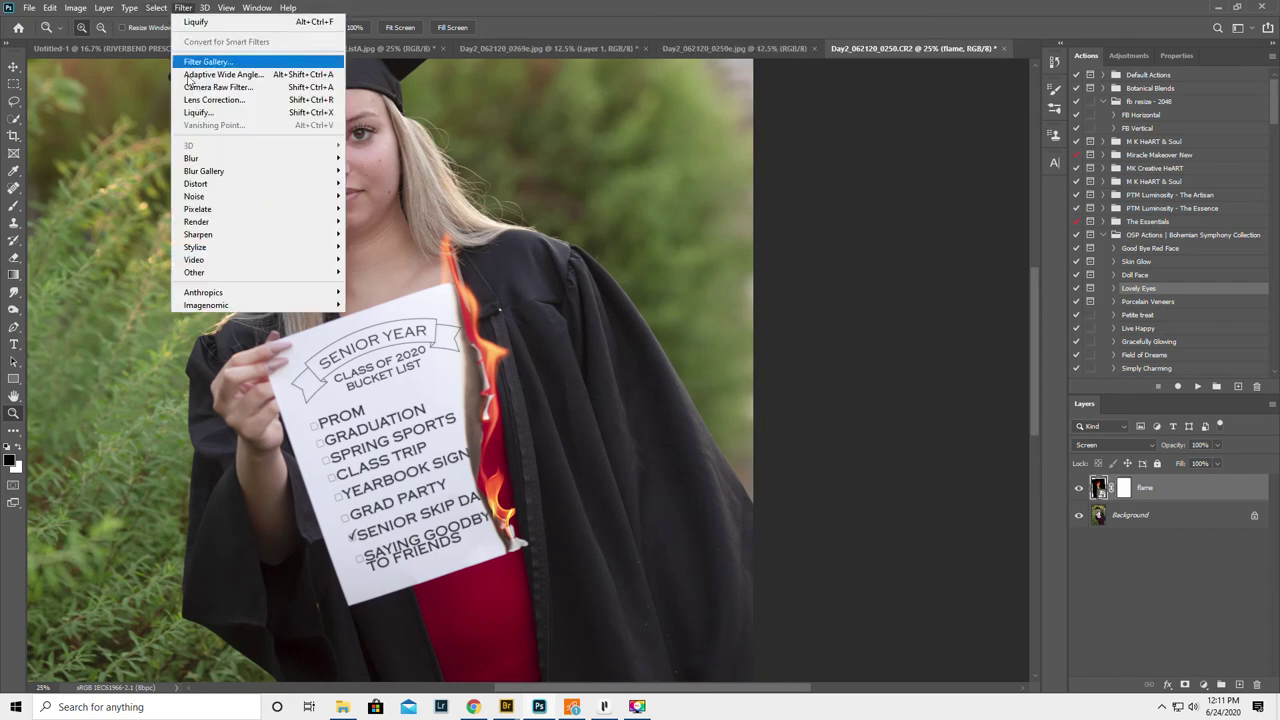
mouse_move(195, 159)
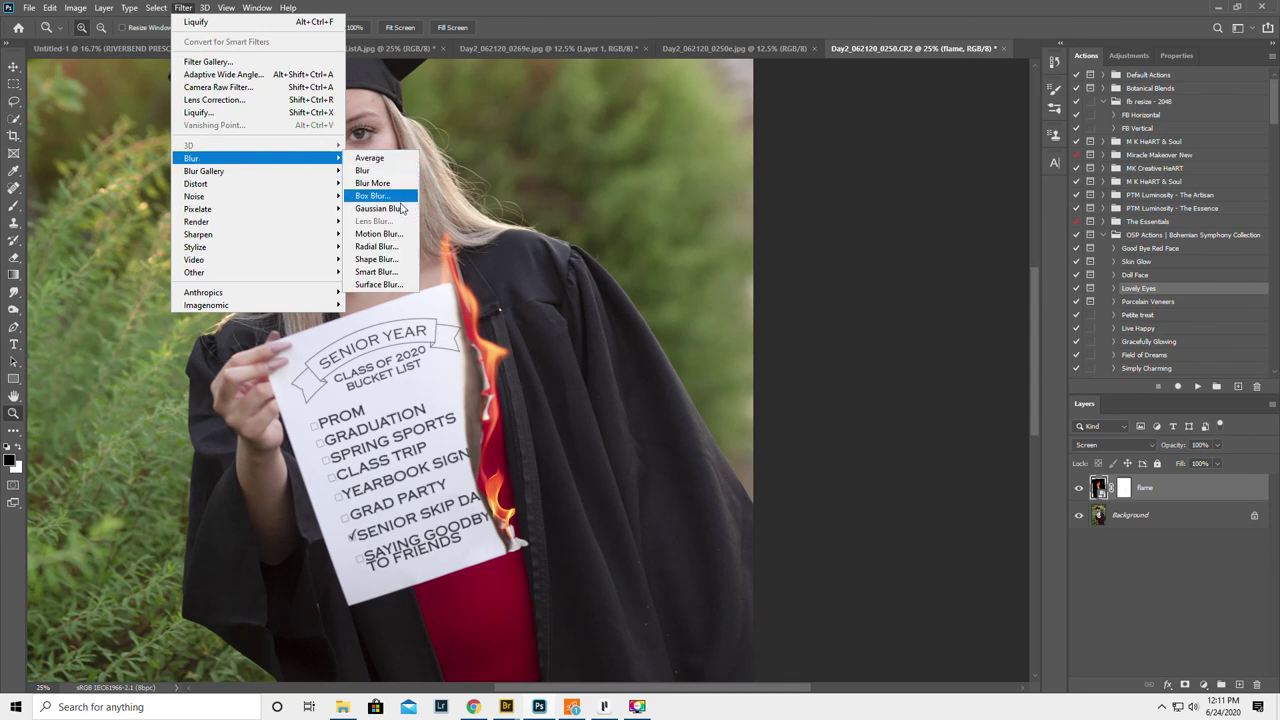
click(375, 209)
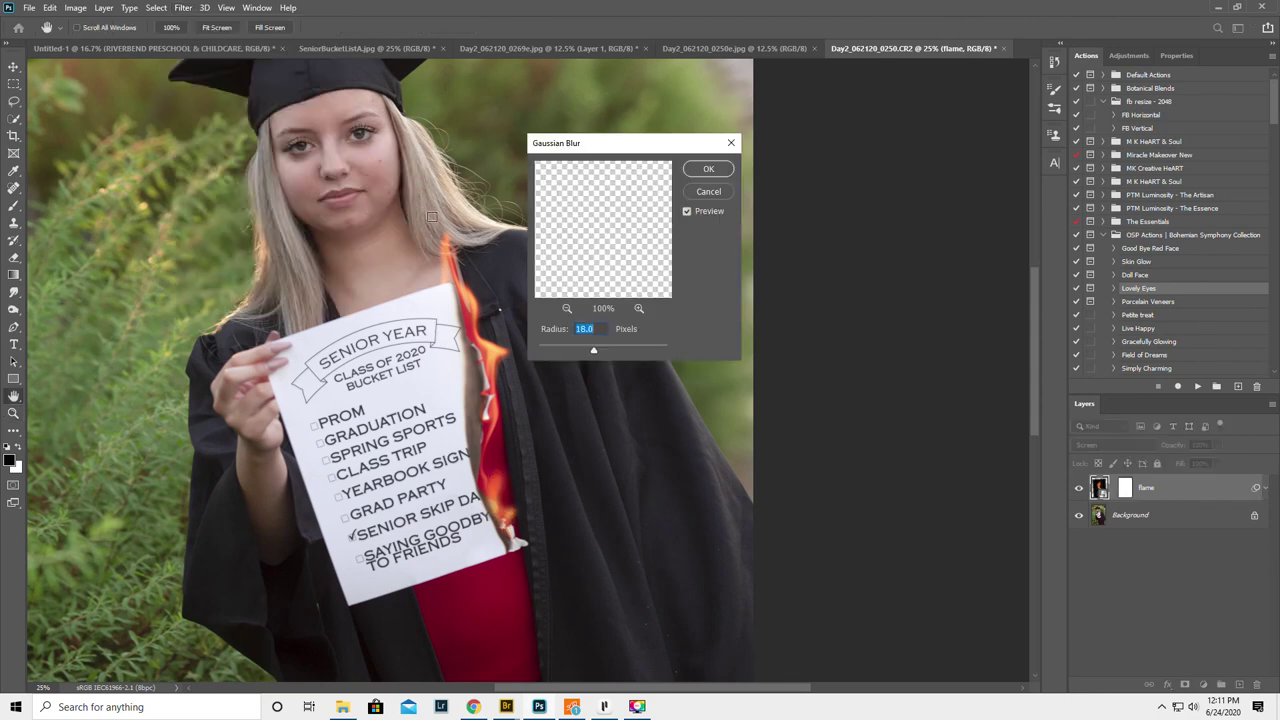
drag(597, 352, 577, 352)
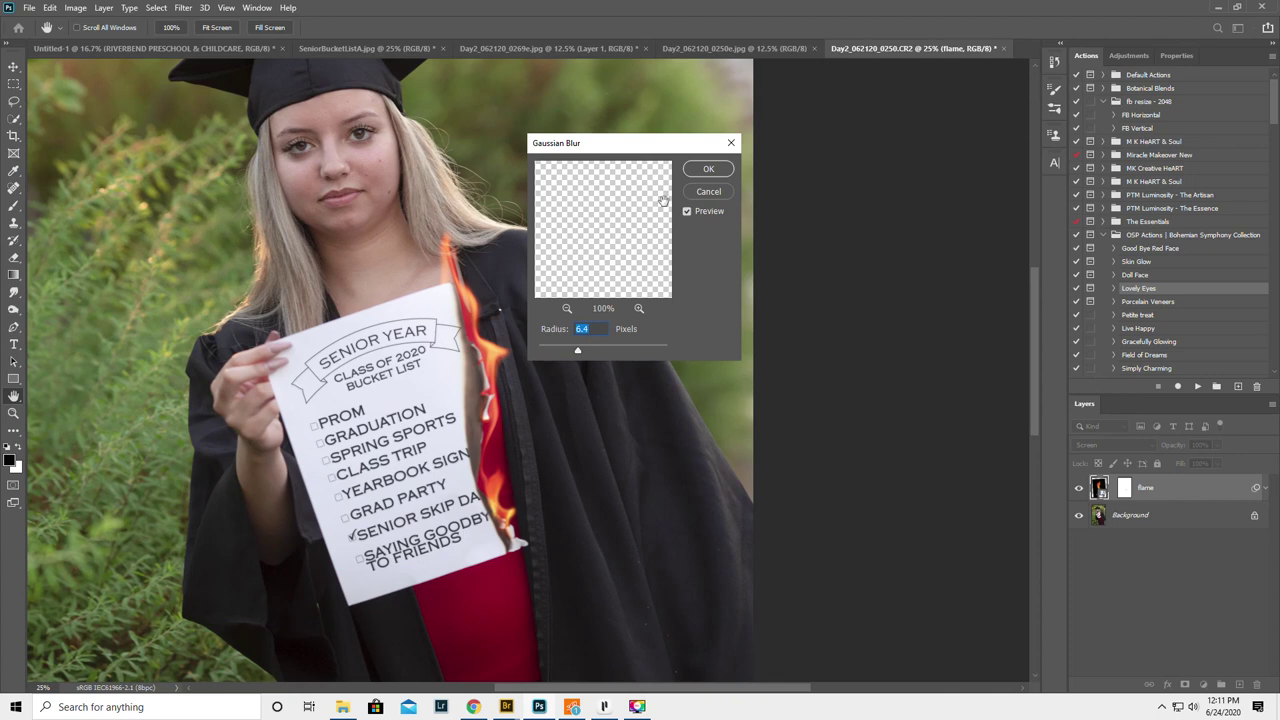
click(705, 170)
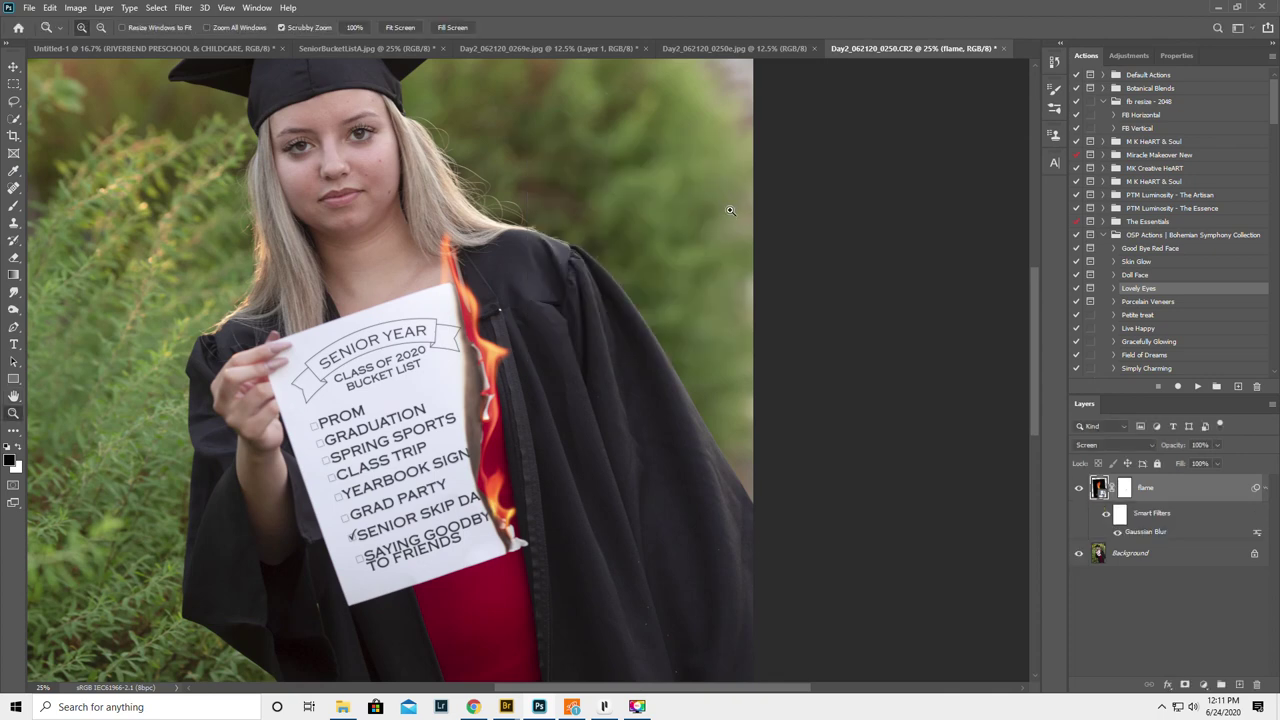
click(1080, 488)
click(1080, 488)
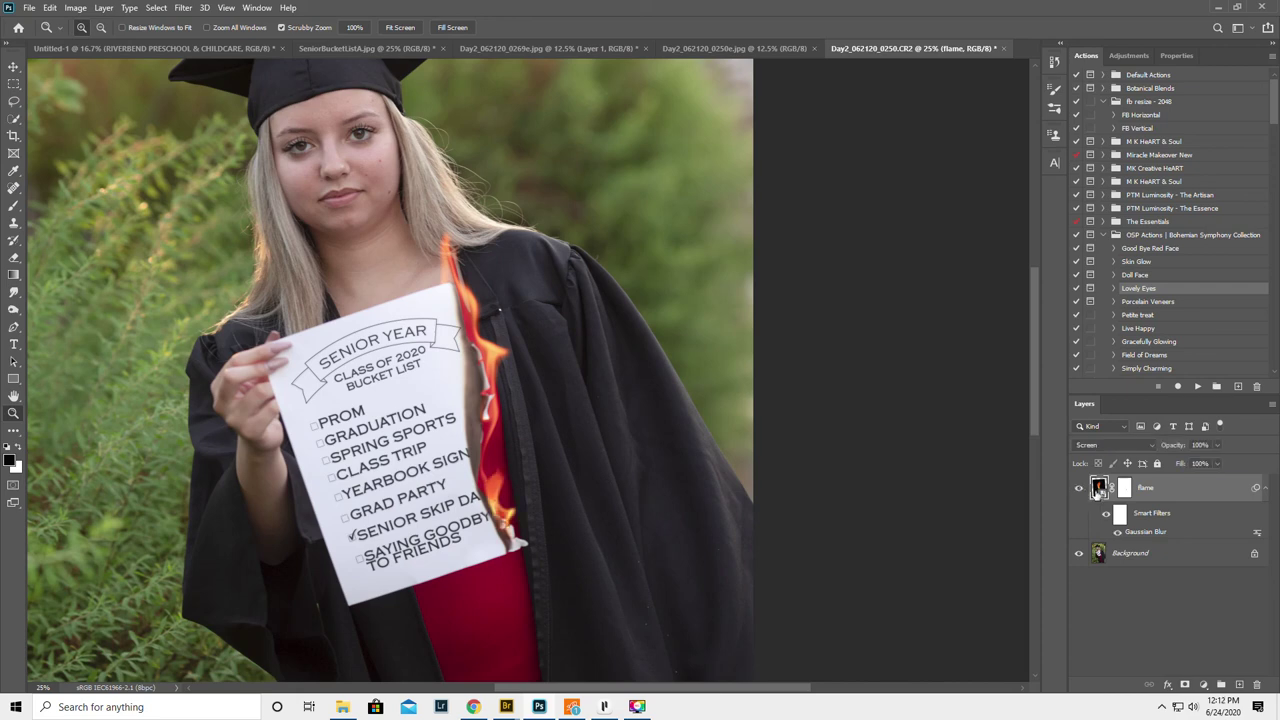